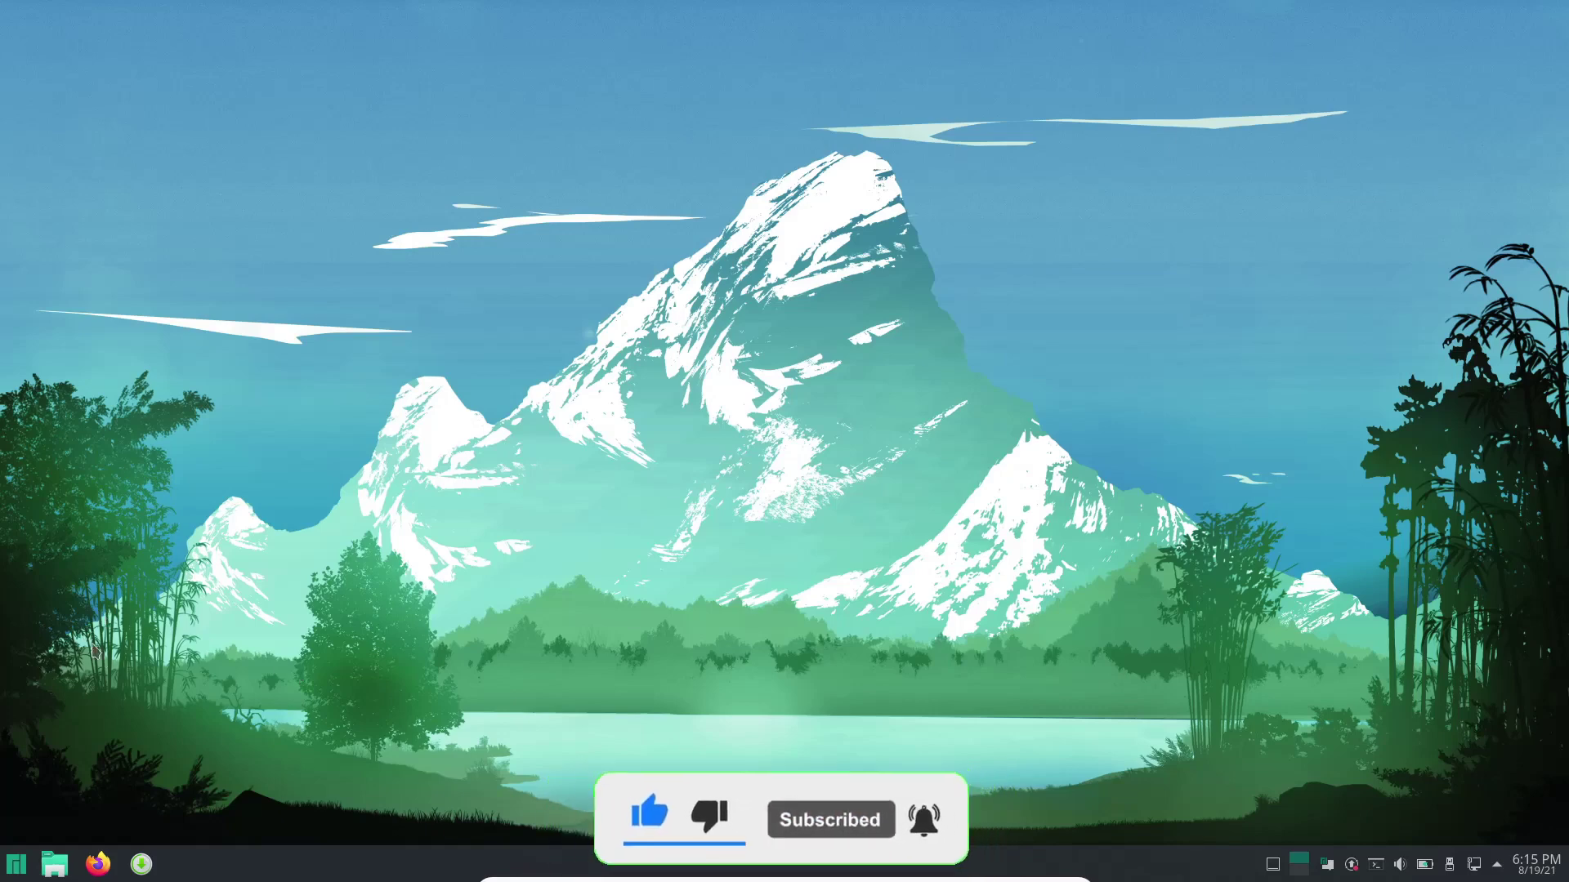
Launch System Settings from the application launcher and go to the Notifications page.
left_click(16, 864)
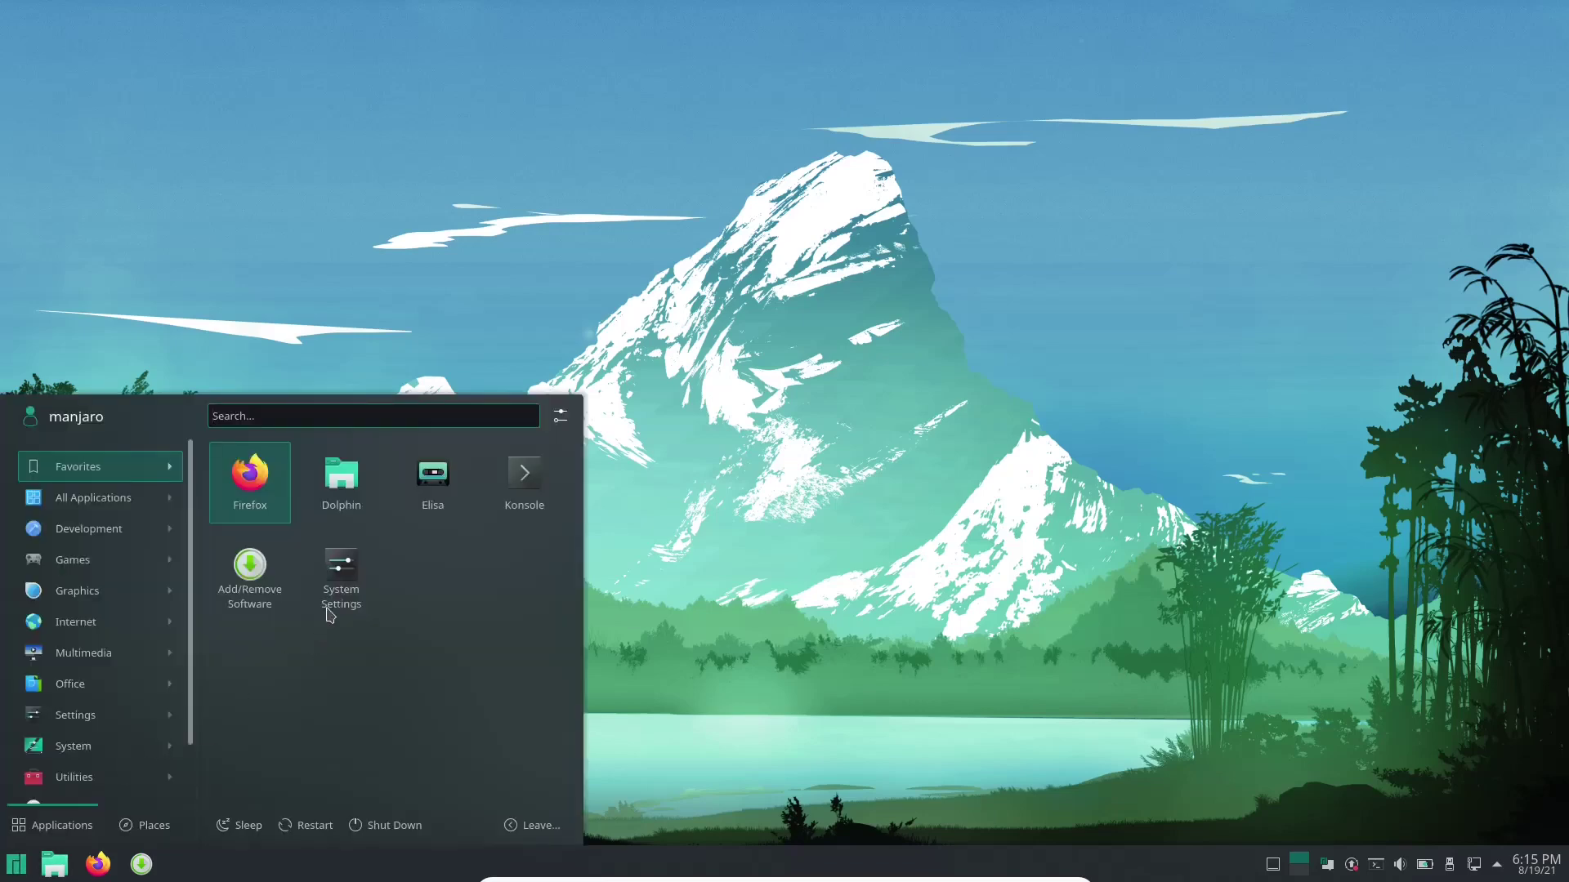
left_click(344, 572)
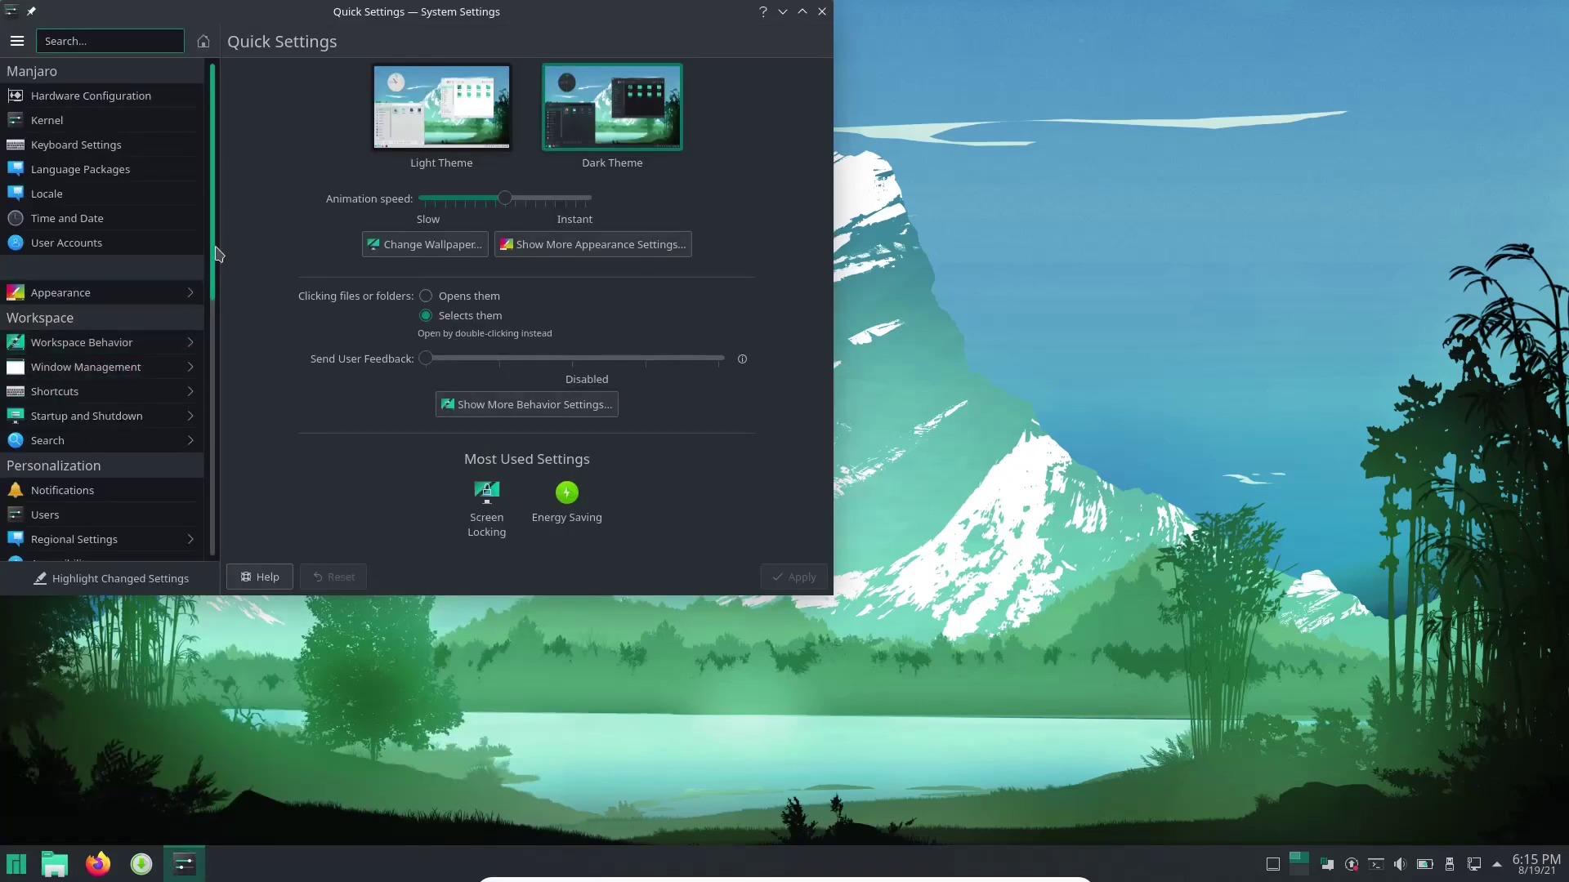
left_click_drag(218, 249, 212, 417)
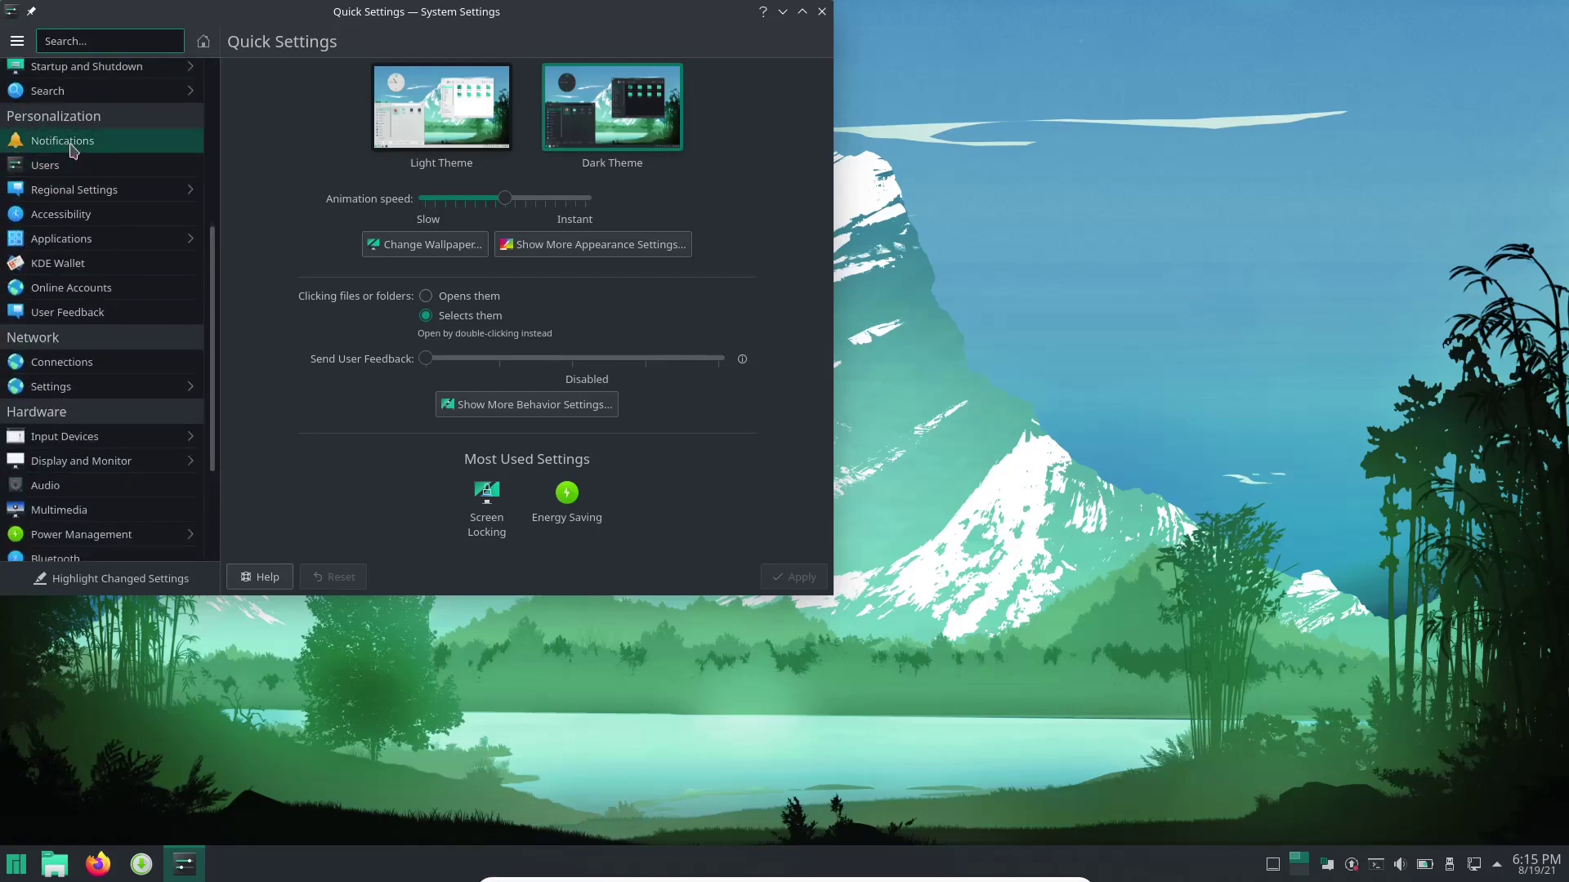
left_click(72, 147)
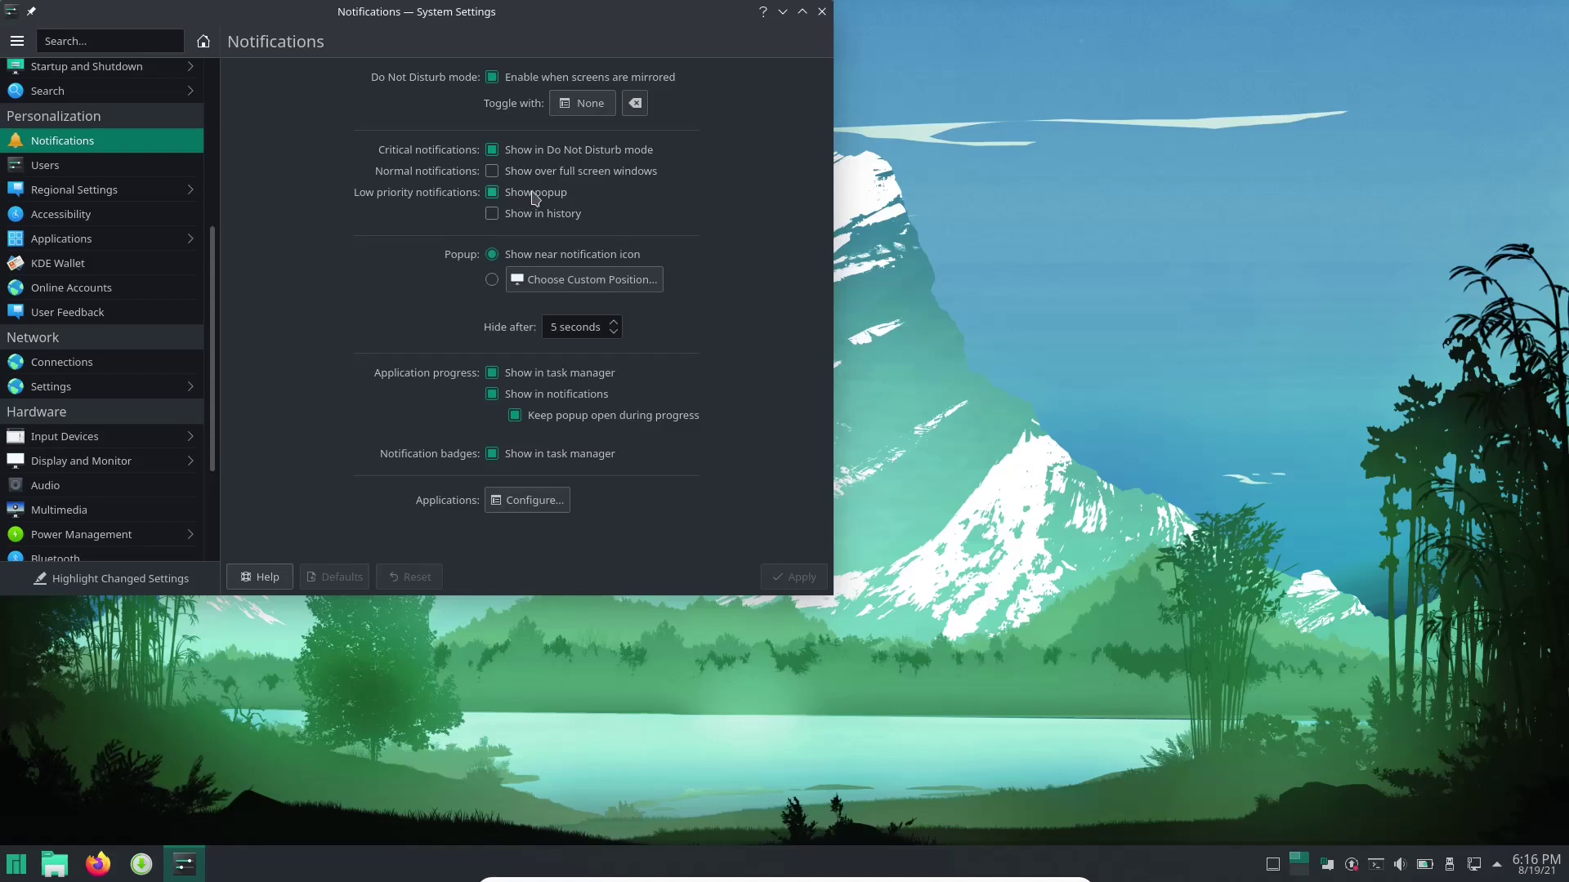
left_click(492, 214)
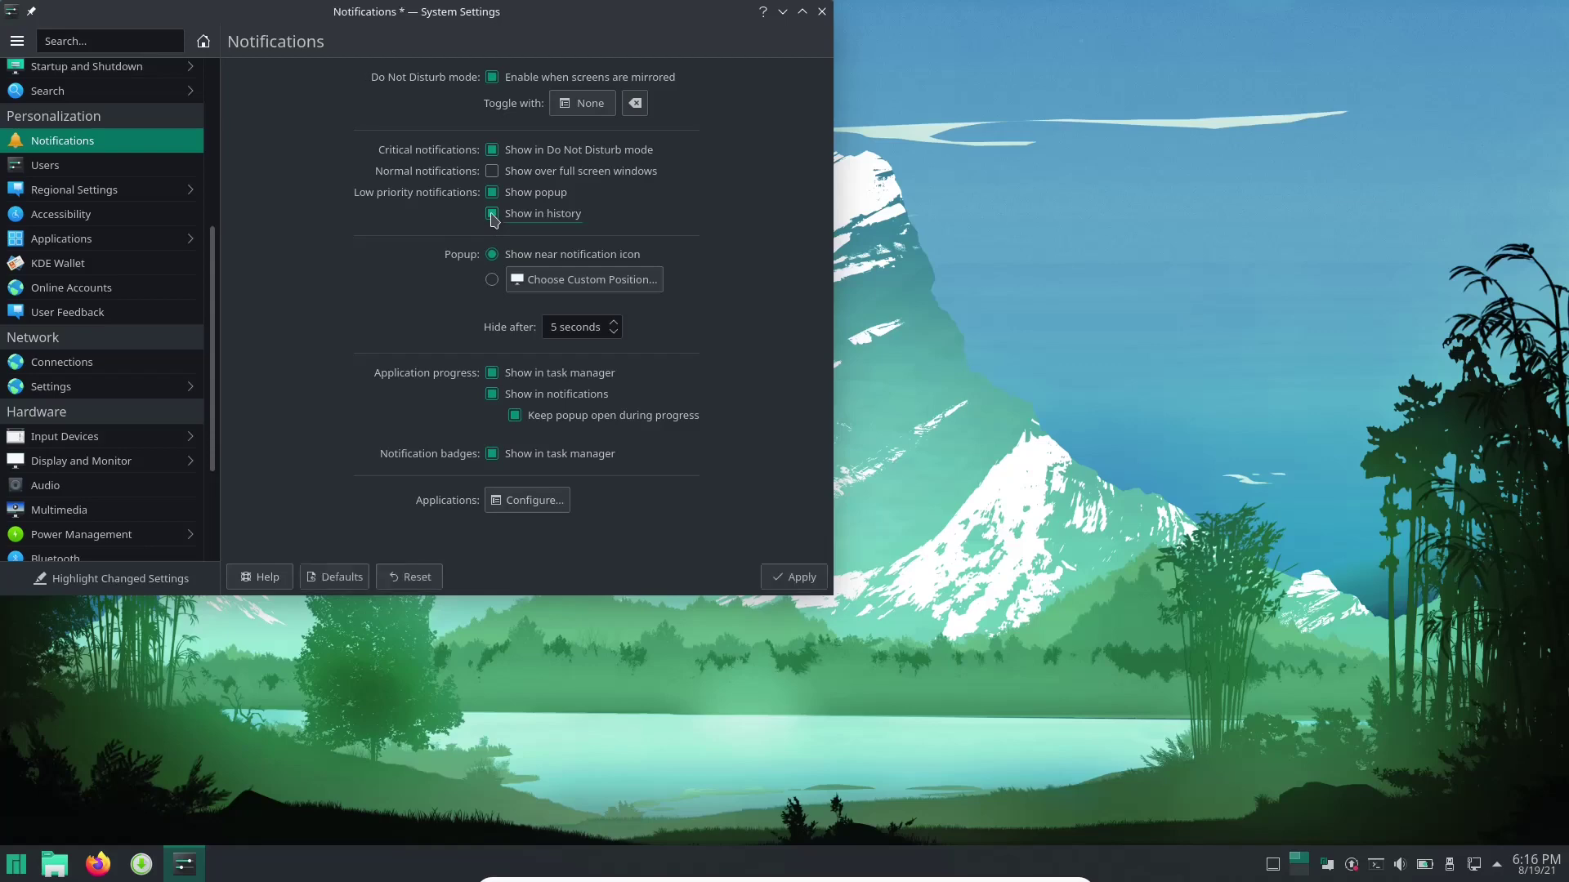
left_click(492, 195)
left_click(492, 195)
left_click(491, 216)
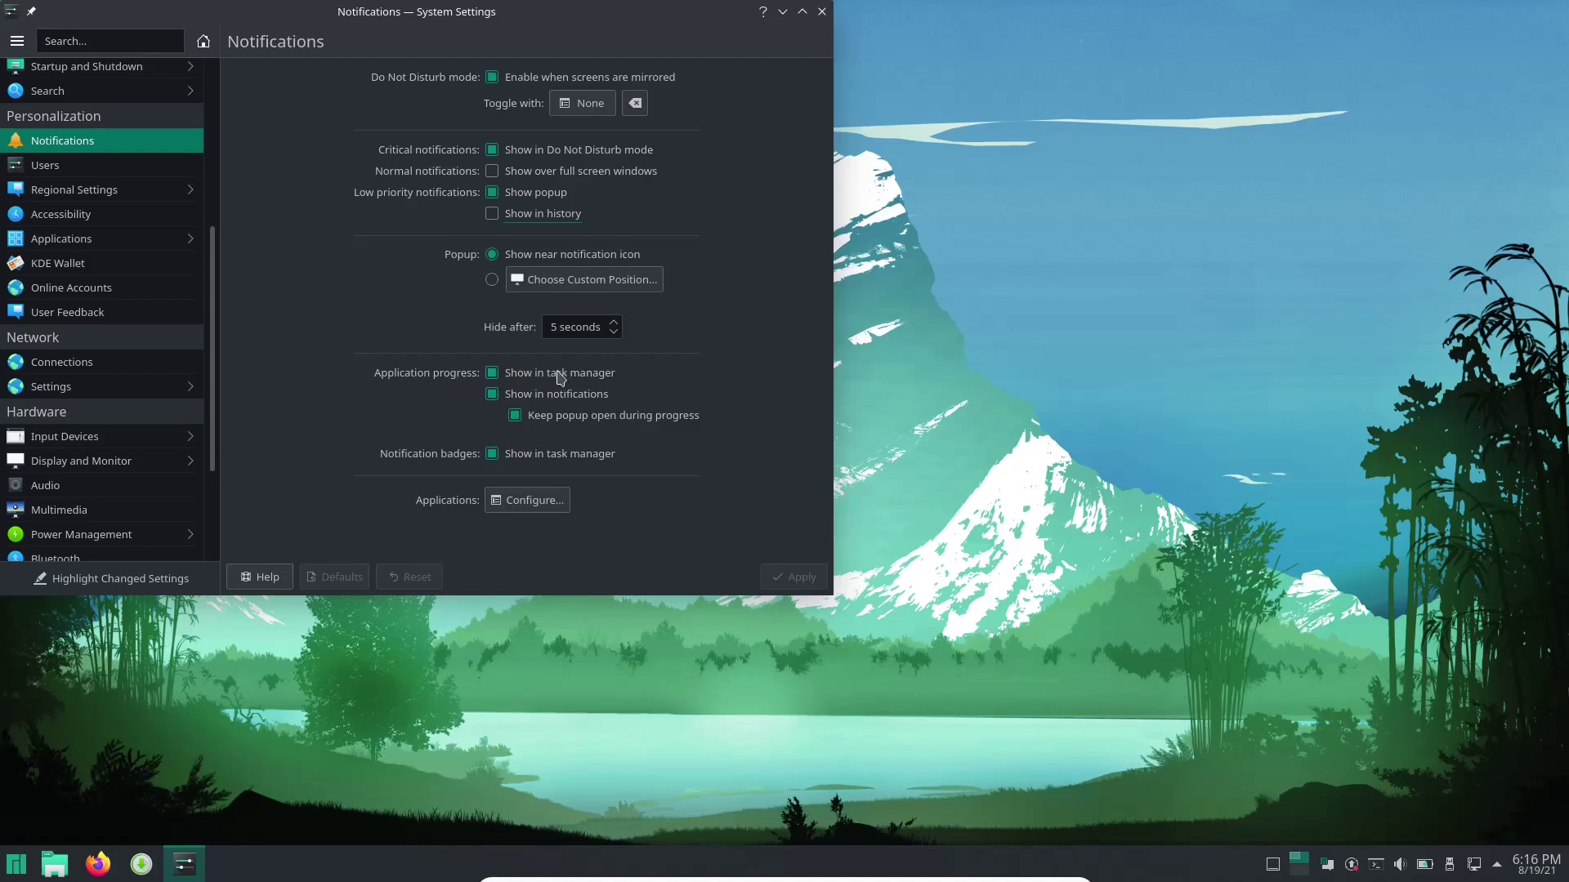
left_click(491, 374)
left_click(492, 375)
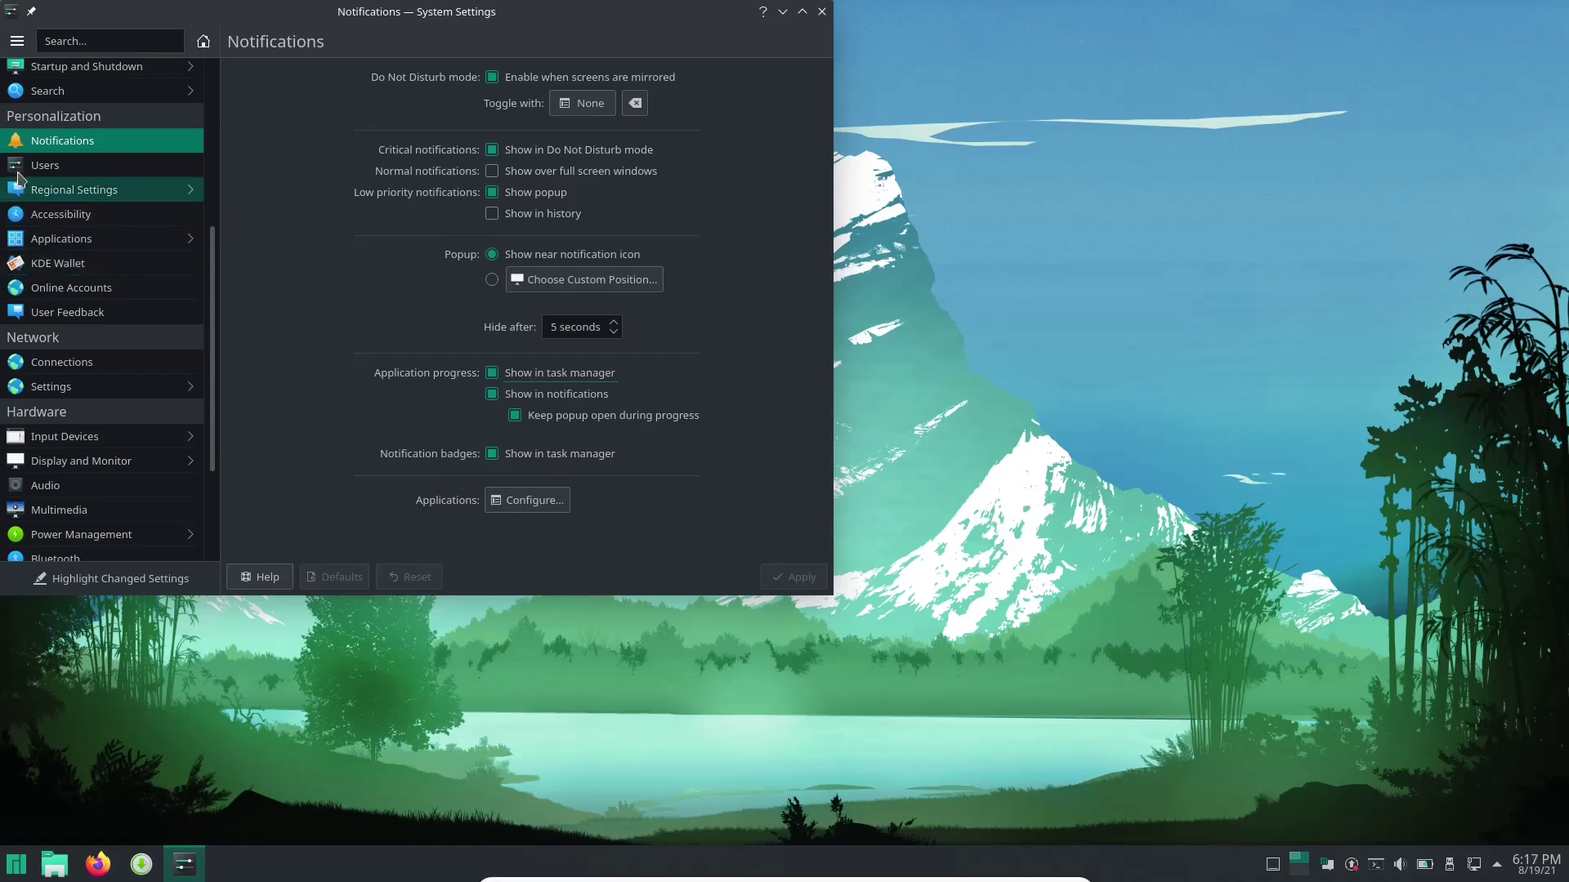
On the Users page, replace the account's full name with a new name.
left_click(41, 167)
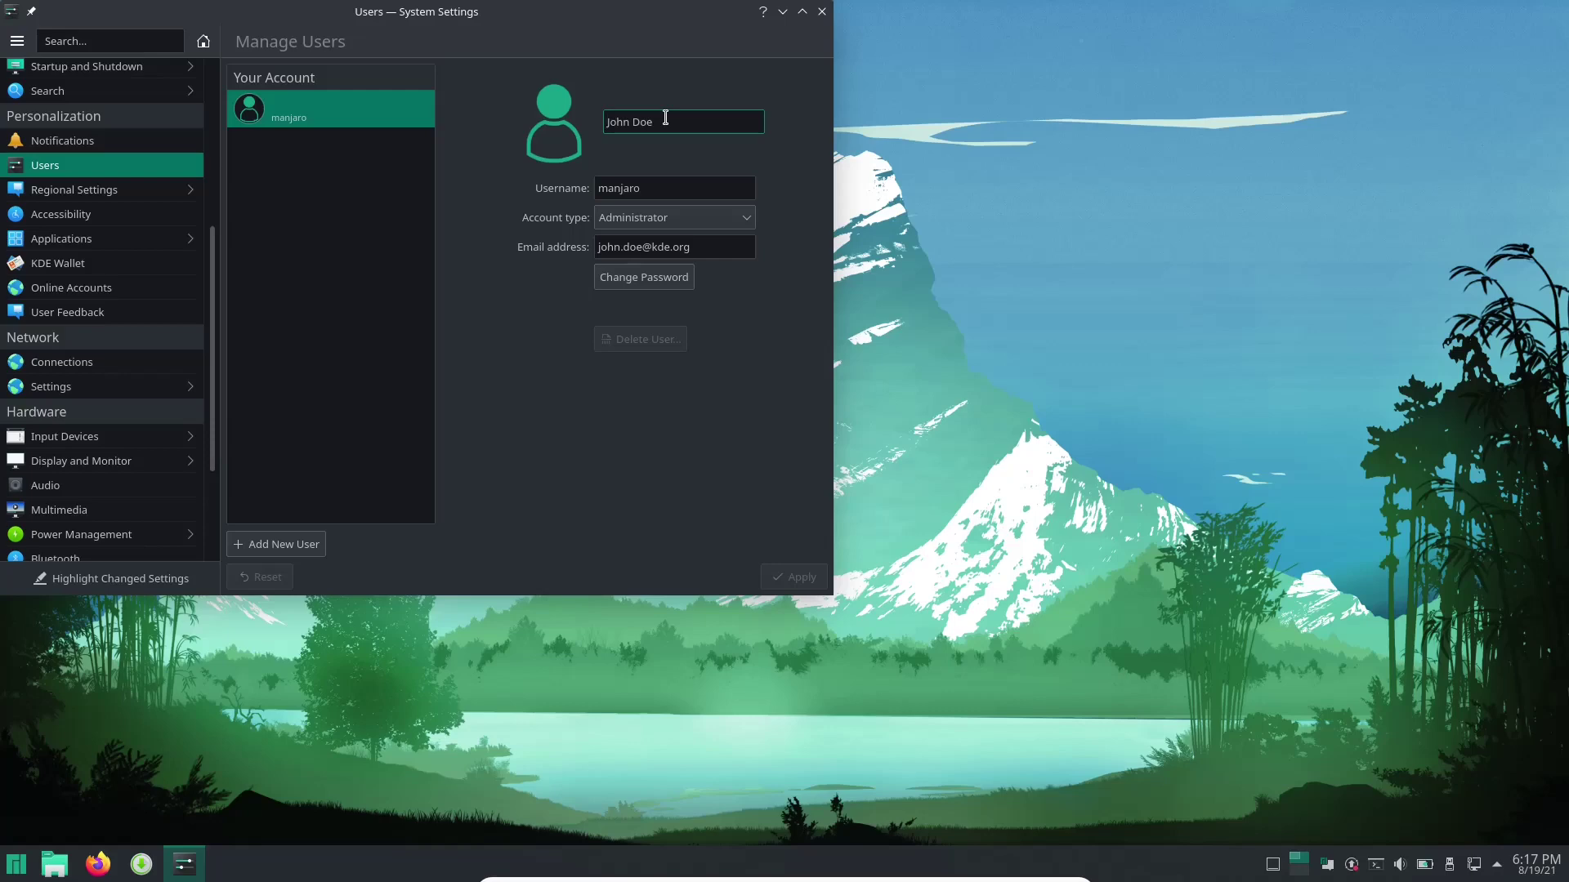
triple_click(666, 118)
type("t")
key("ctrl+z")
triple_click(665, 118)
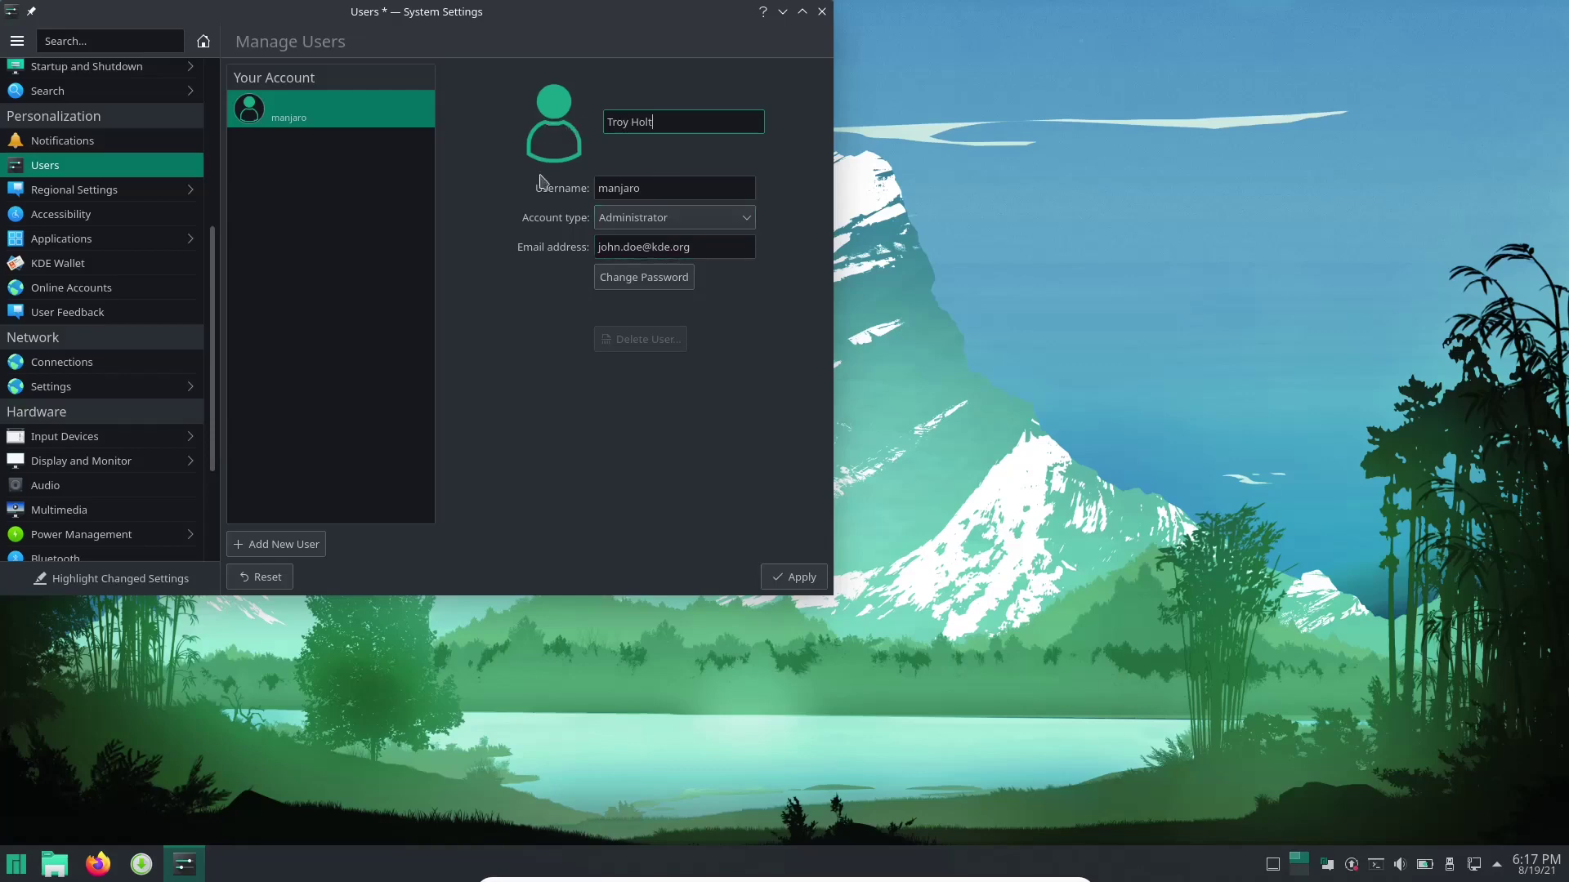
Switch to Regional Settings, leaving the name change unapplied.
left_click(12, 868)
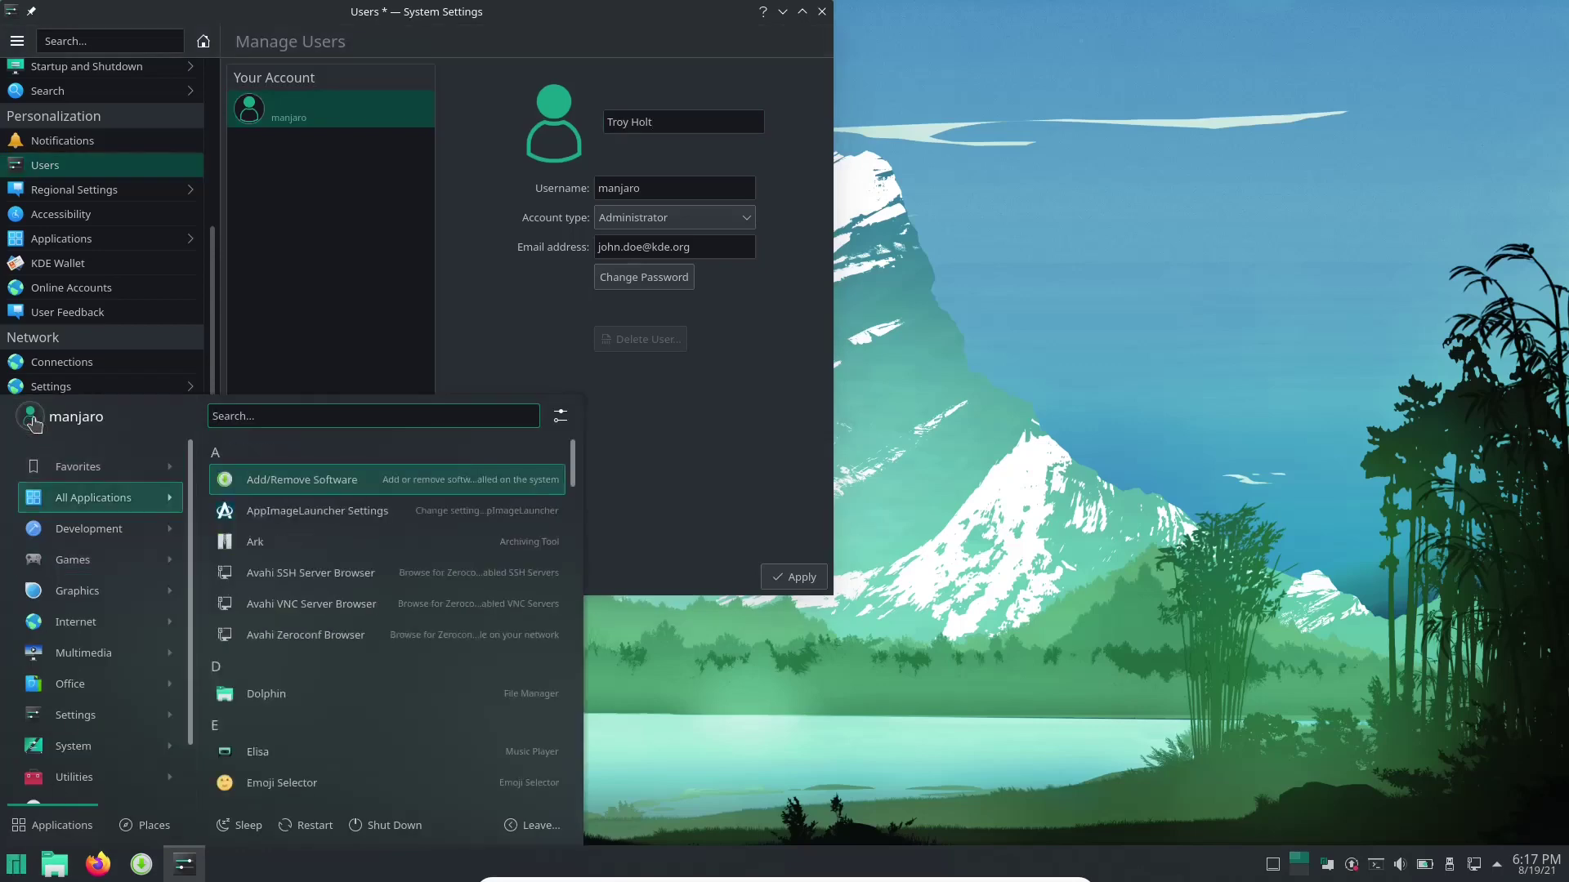
left_click(856, 714)
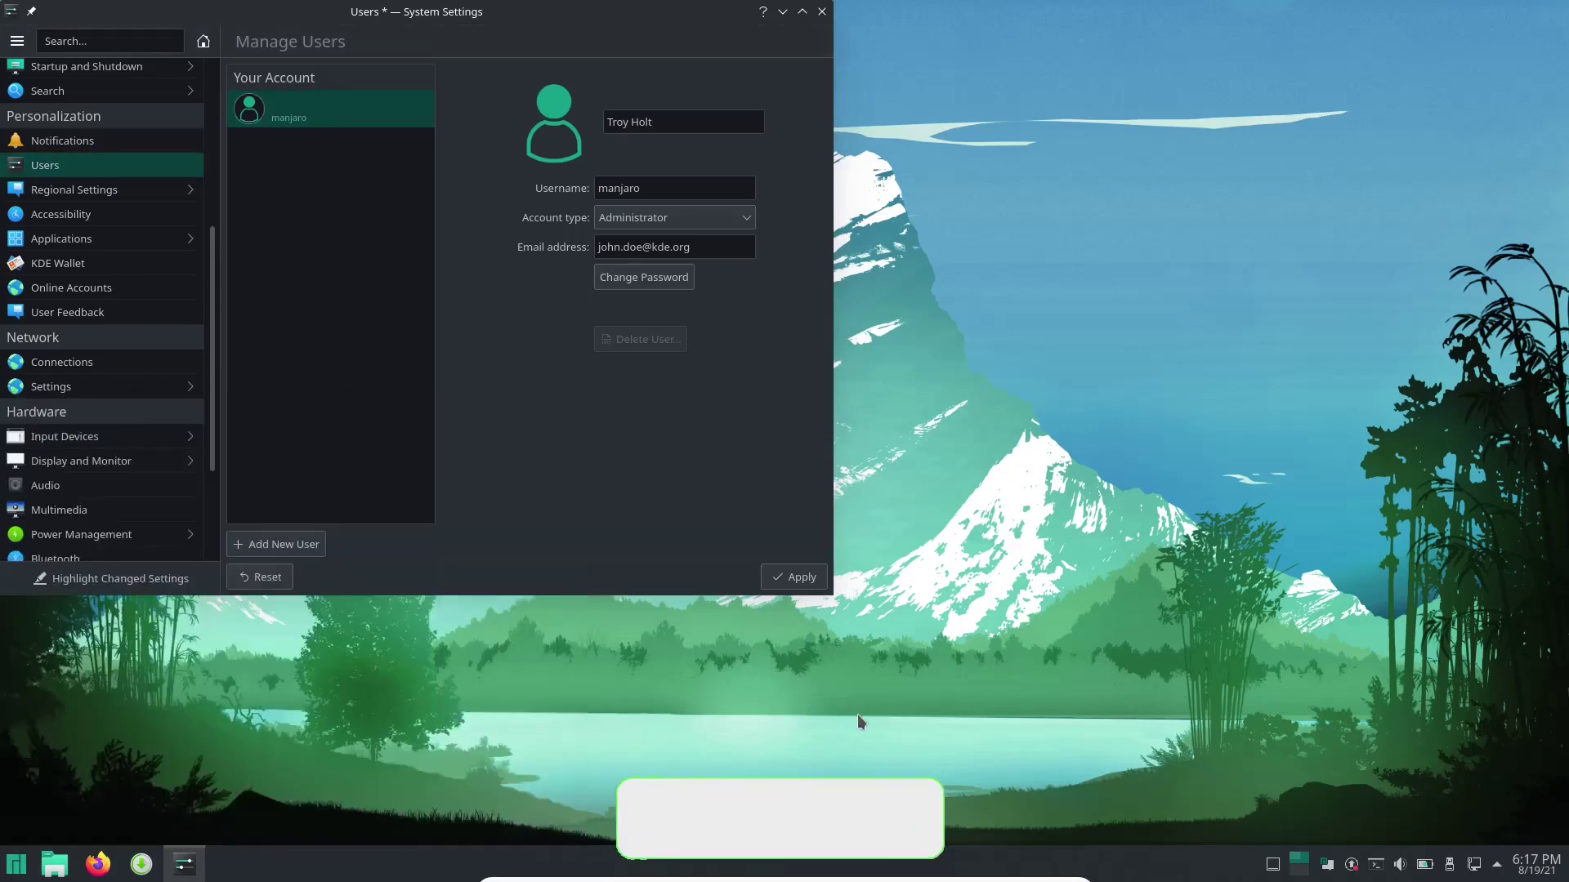
left_click(80, 199)
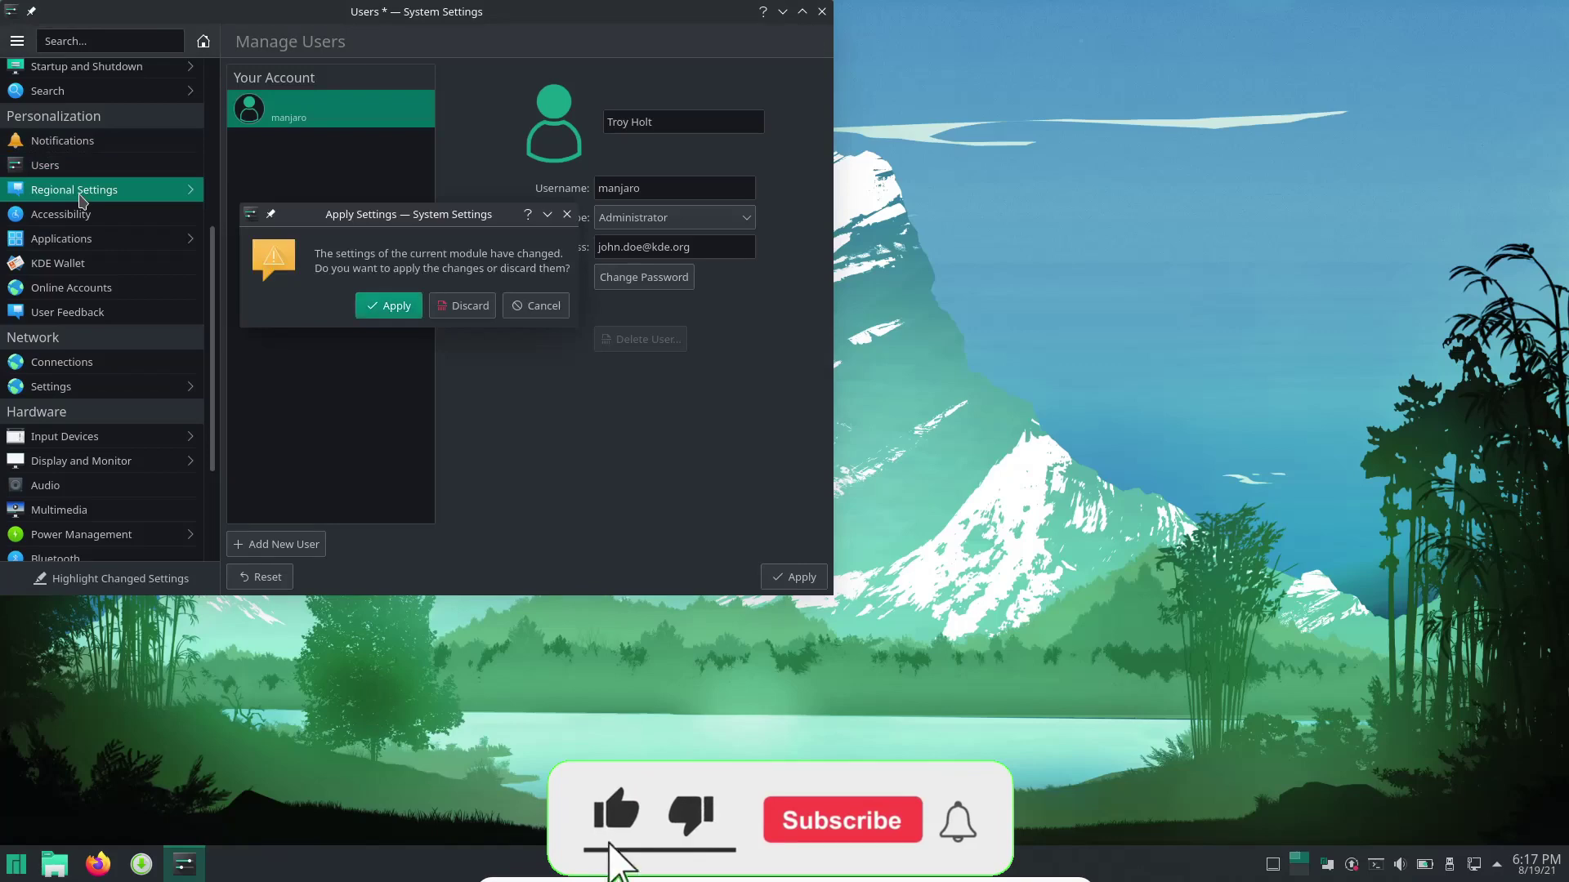
Discard the name change, check the Formats region (en_US) without changing it, and open Spell Check.
left_click(462, 309)
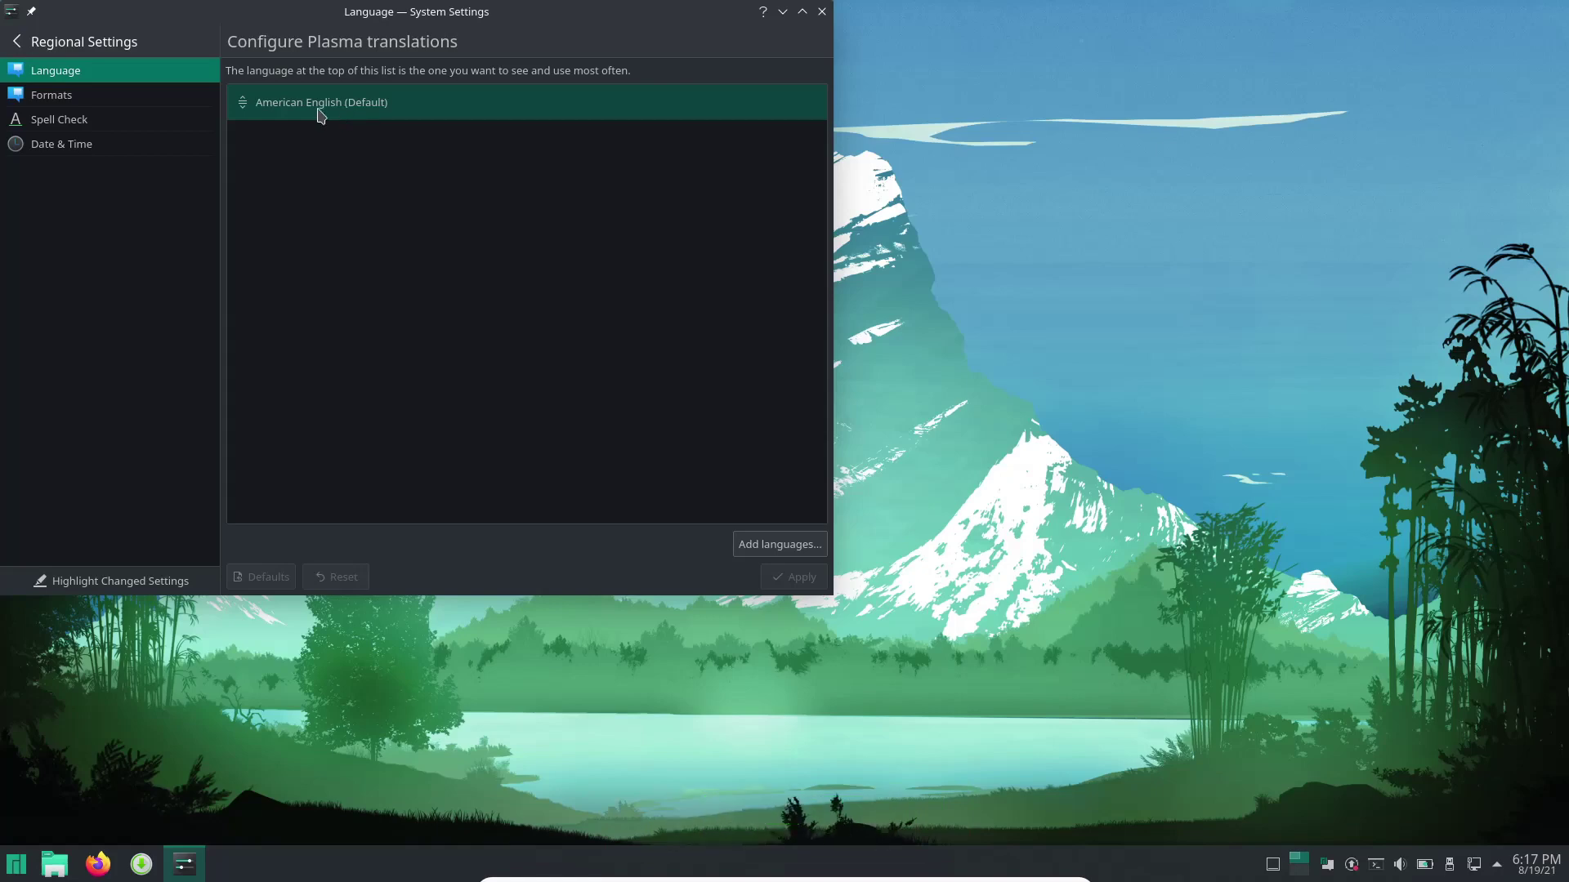
left_click(81, 99)
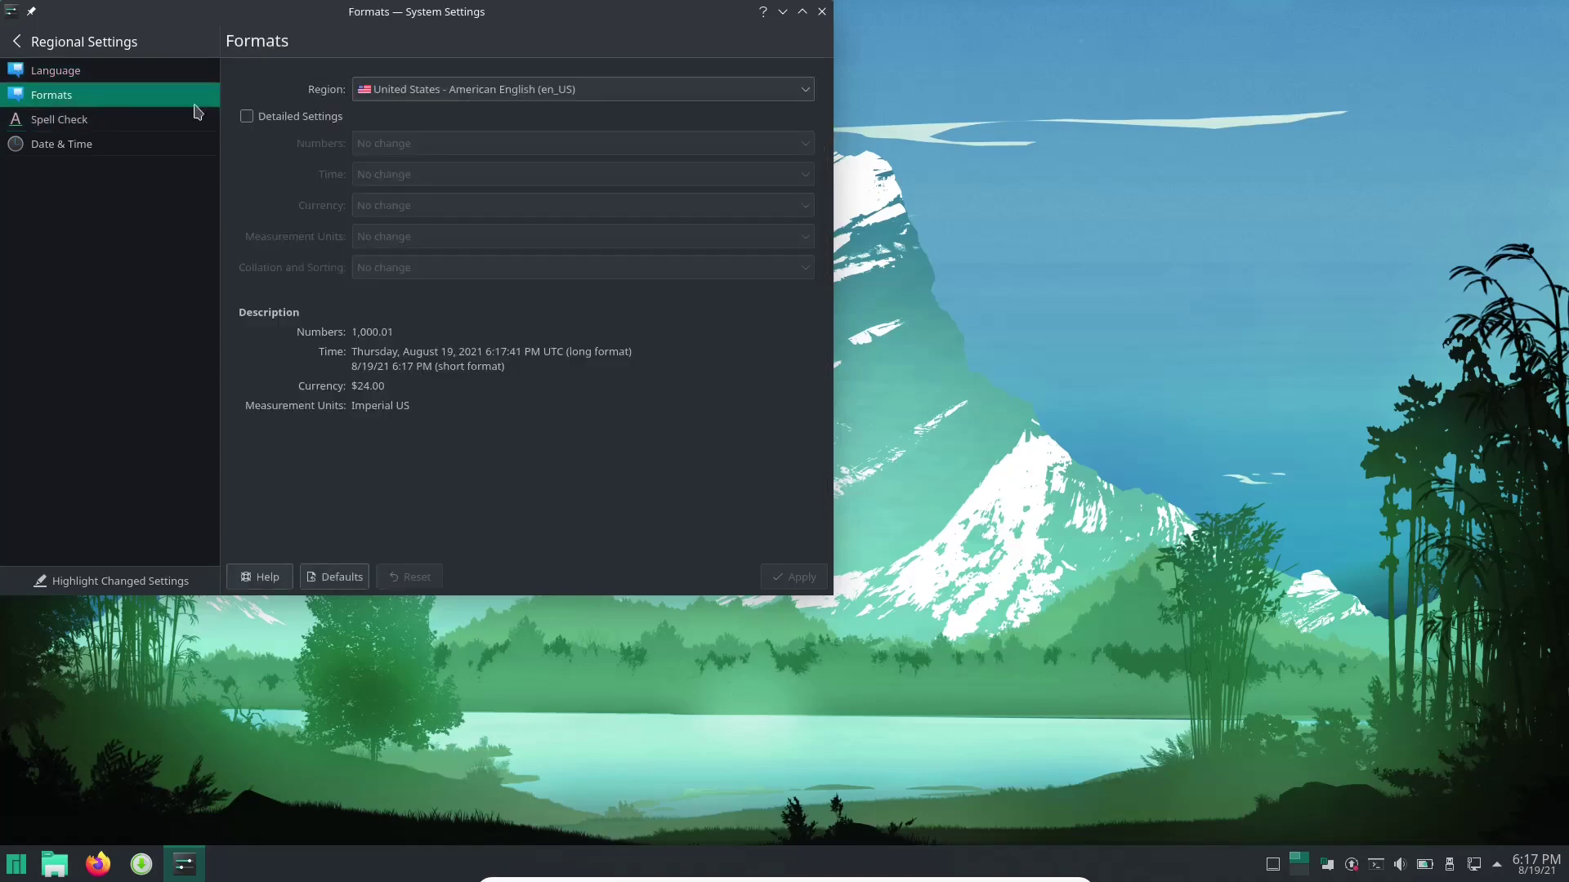
left_click(684, 92)
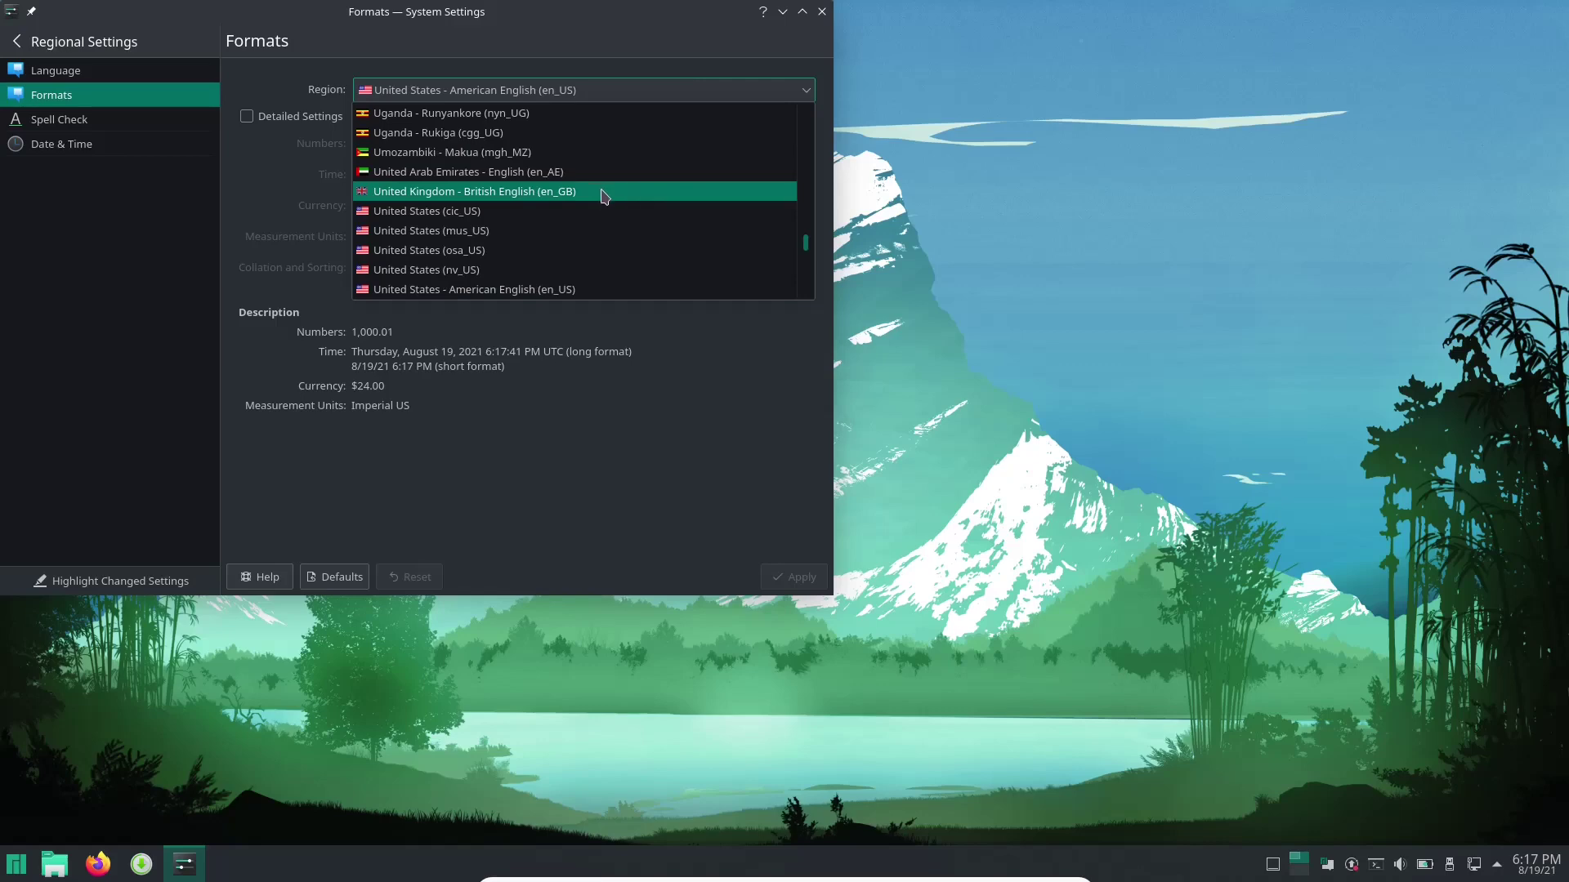
scroll(570, 221, "up", 20)
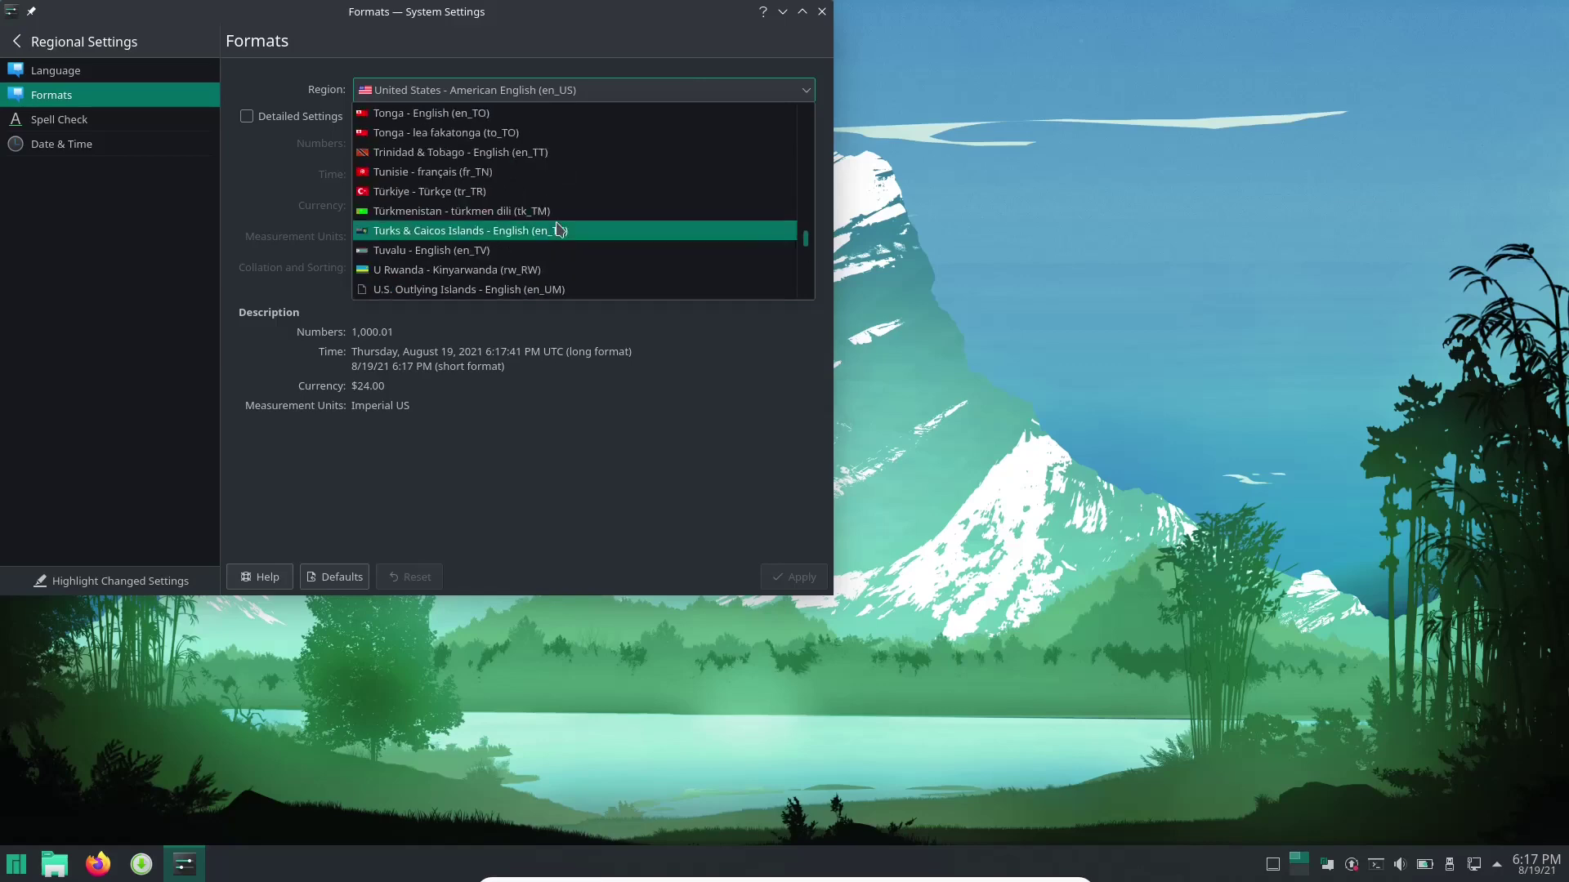
left_click(263, 84)
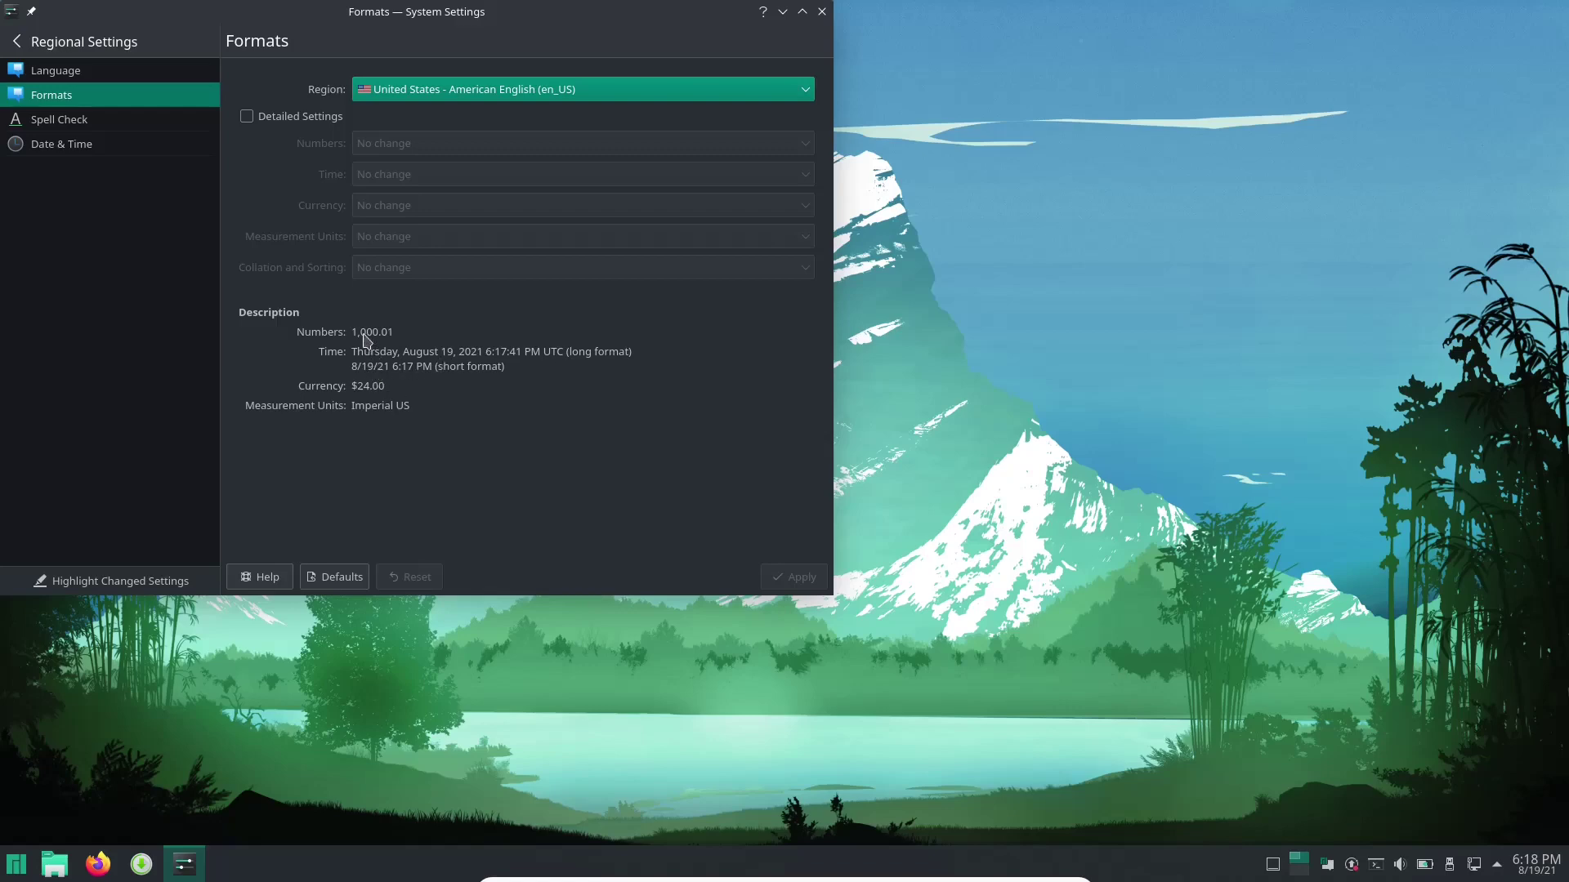
left_click(92, 126)
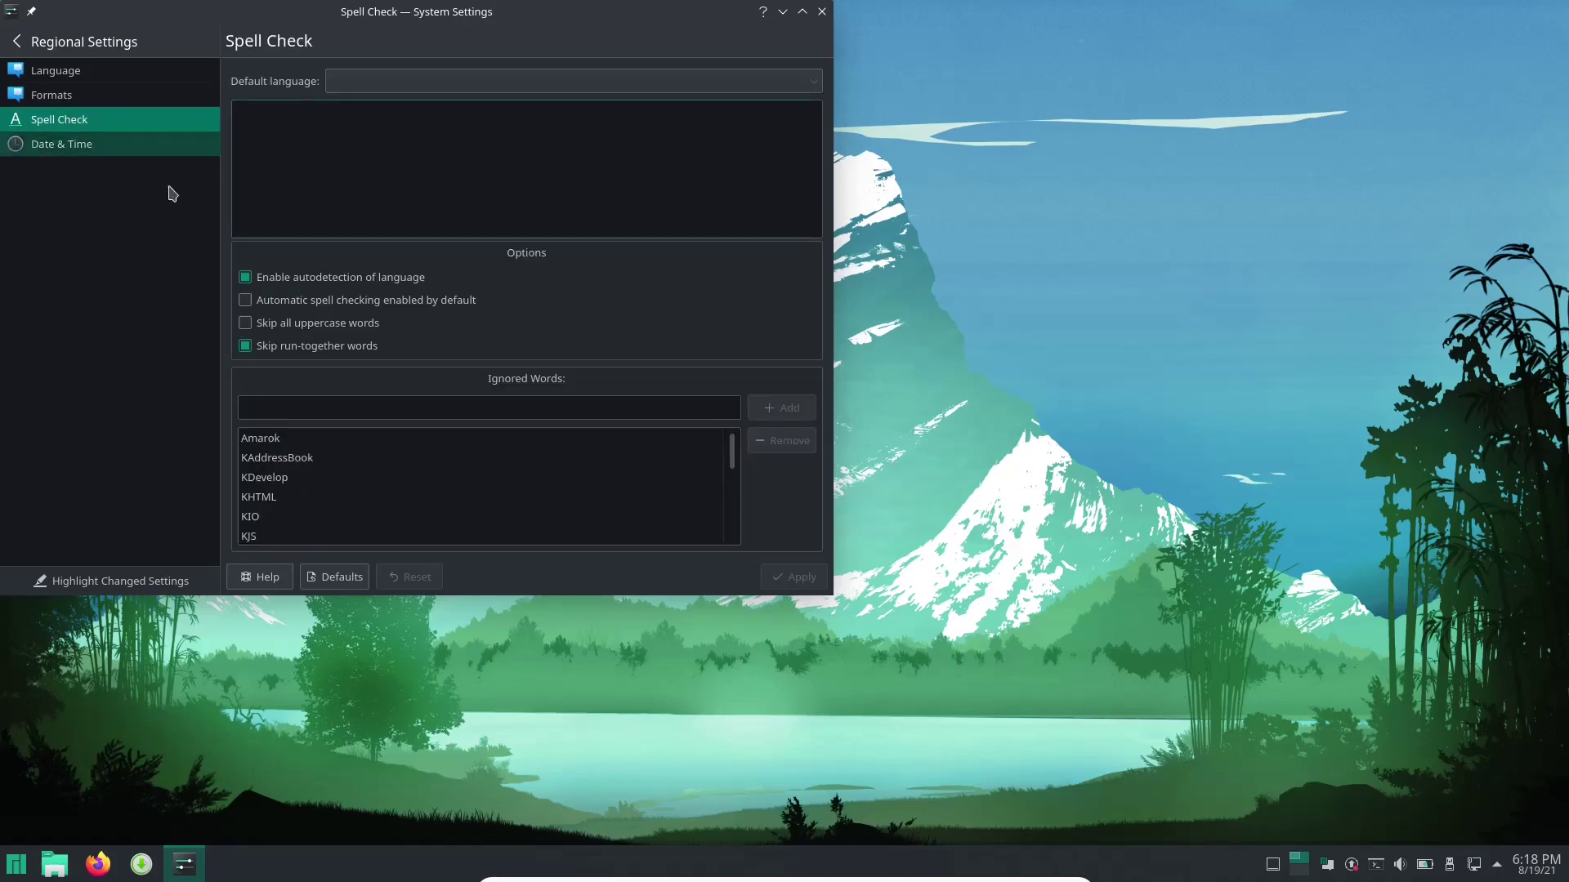
Glance at the spell-check languages, then enable automatic date and time and apply it.
left_click(367, 89)
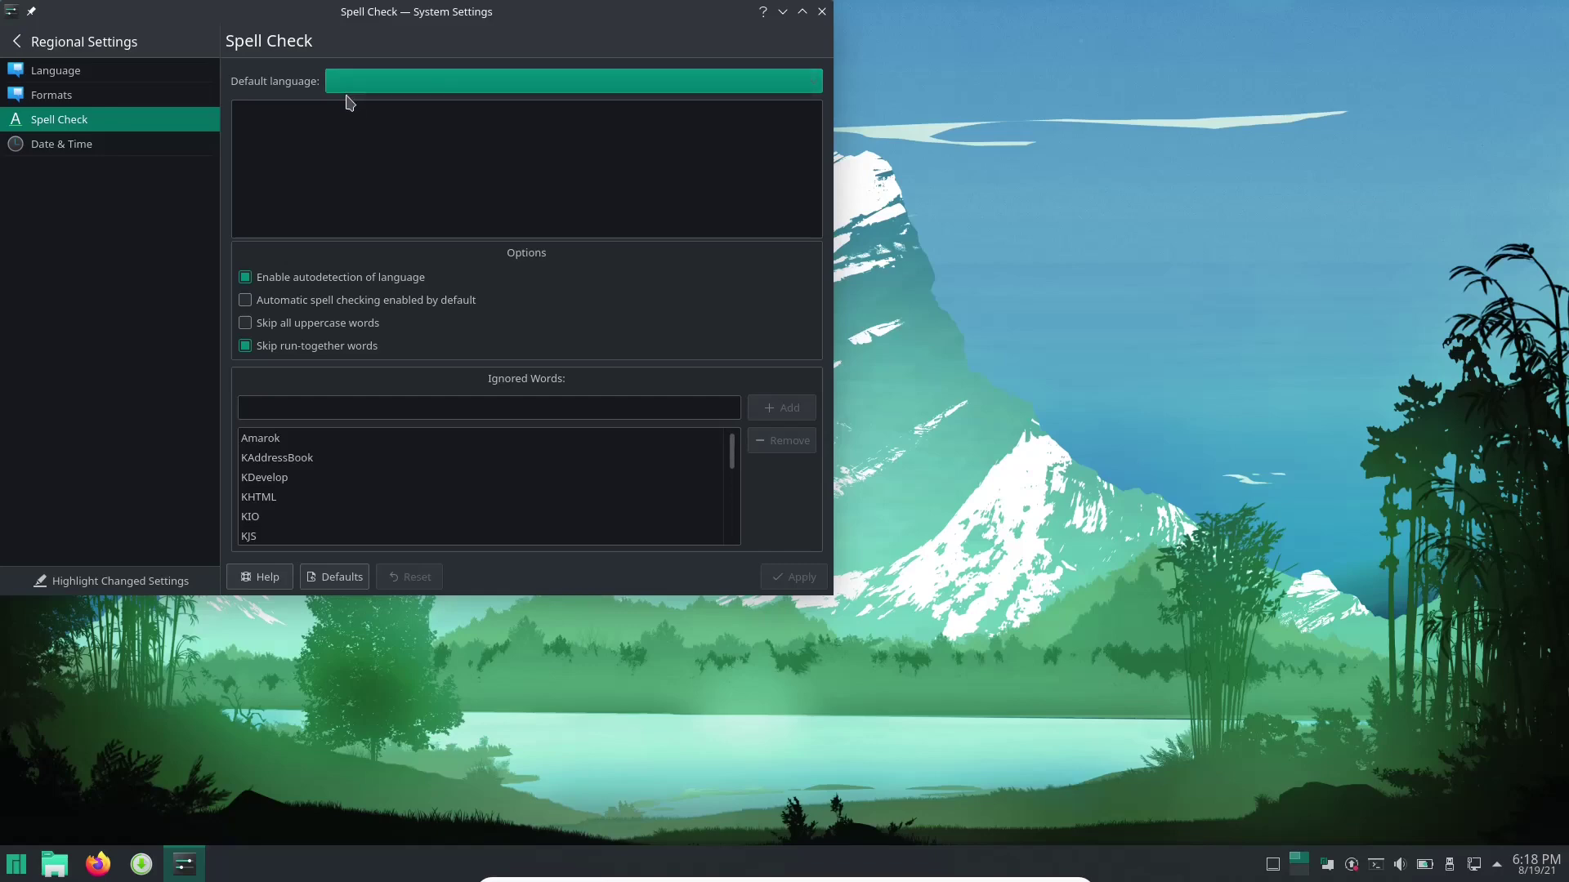
left_click(71, 150)
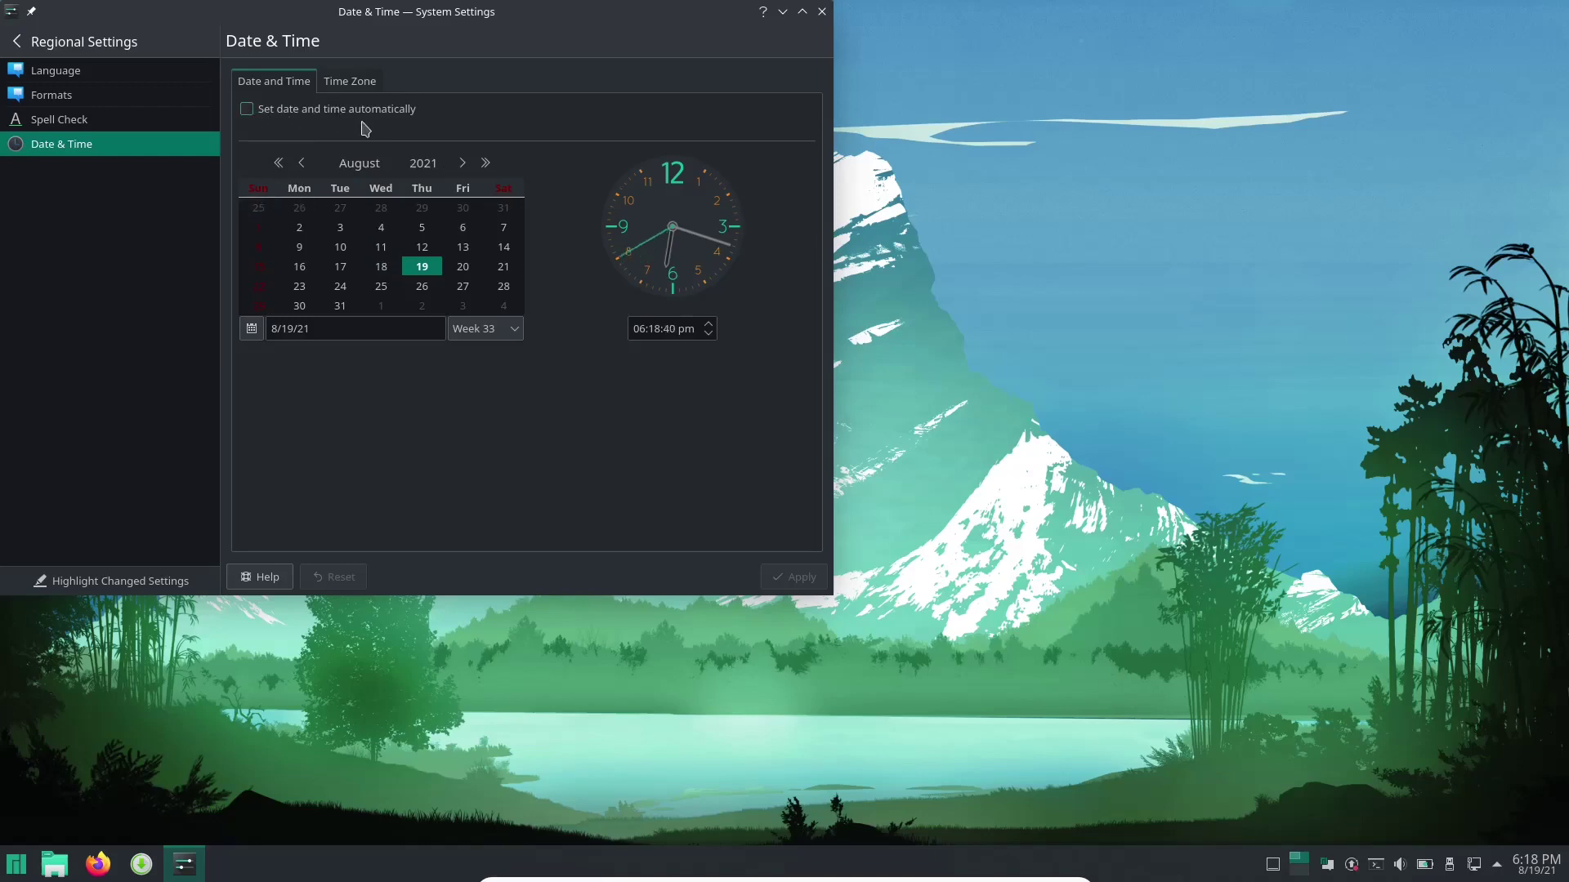
left_click(250, 109)
left_click(806, 580)
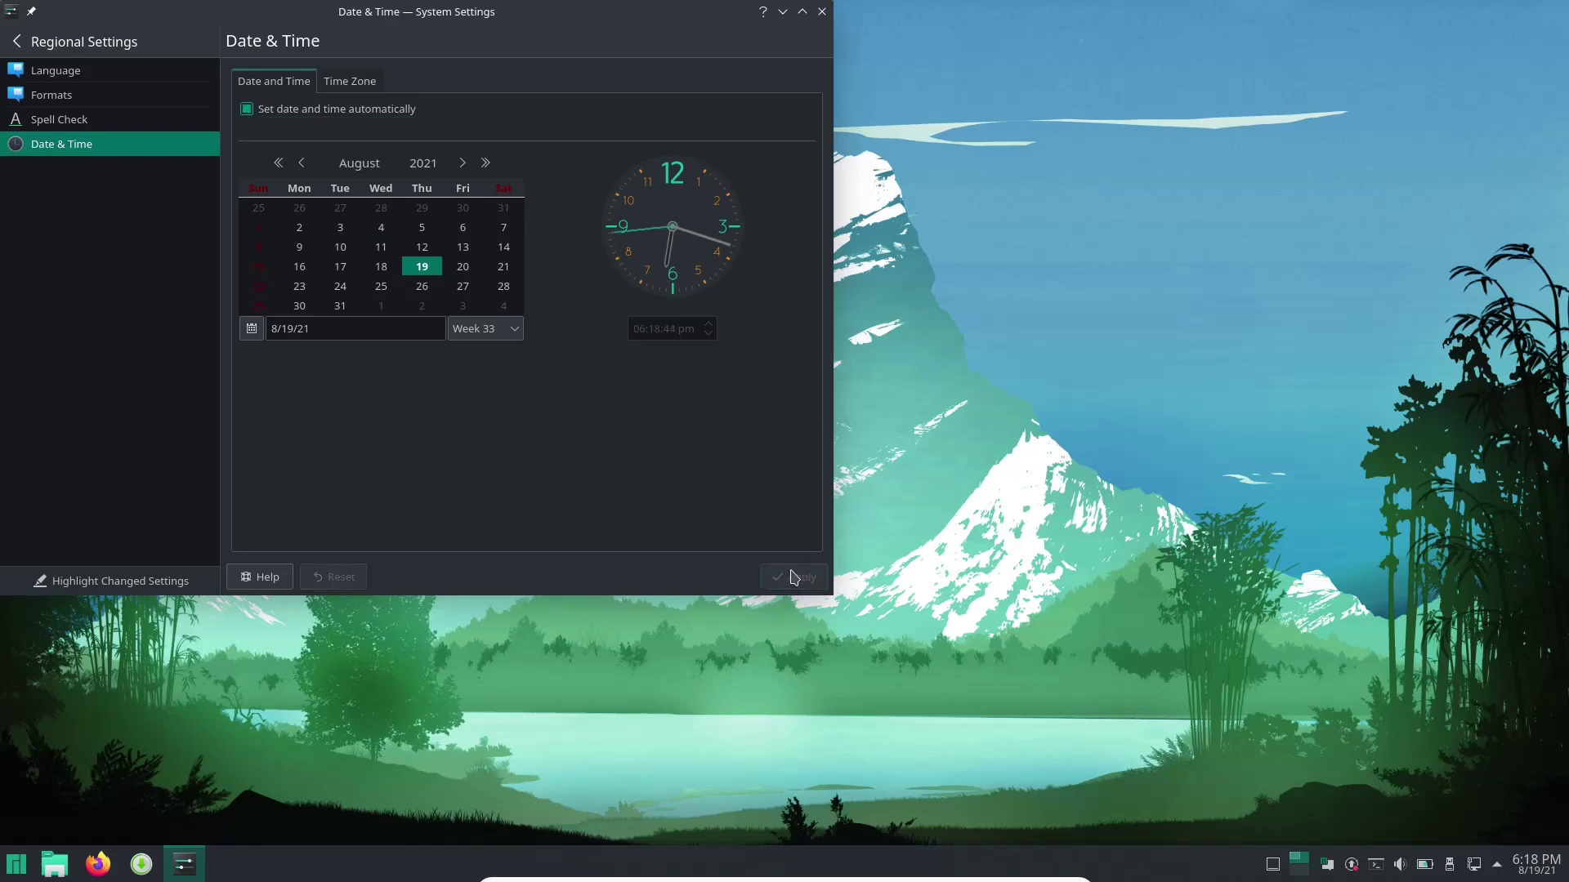
Search for and apply the Chicago time zone, then return to the category list.
left_click(362, 85)
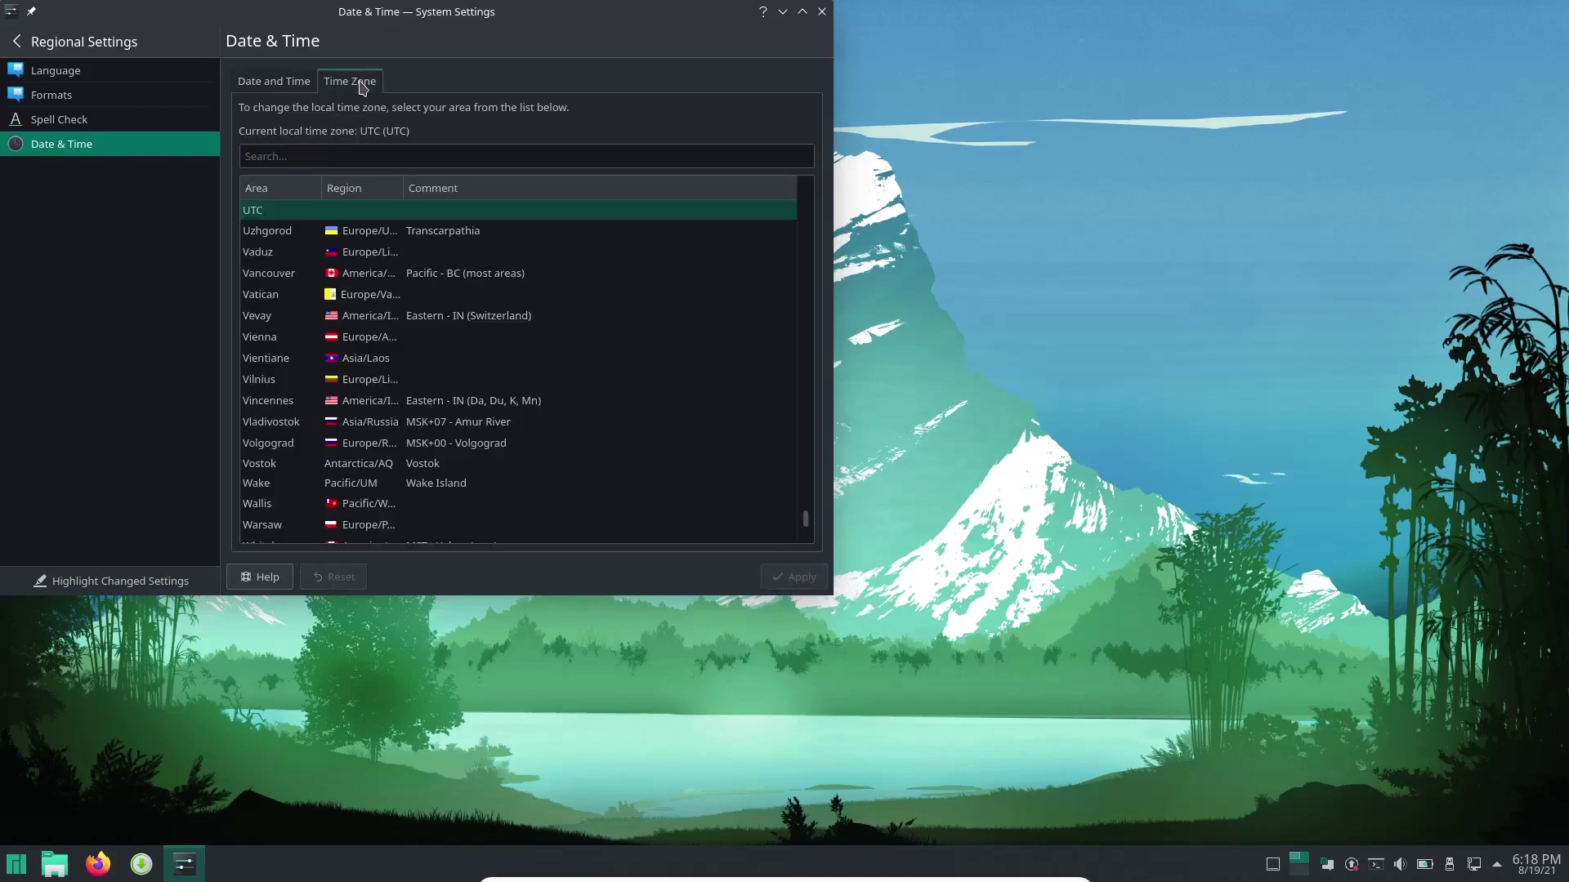
scroll(434, 280, "down", 2)
scroll(434, 280, "up", 3)
scroll(433, 280, "up", 20)
scroll(367, 379, "up", 8)
left_click(400, 156)
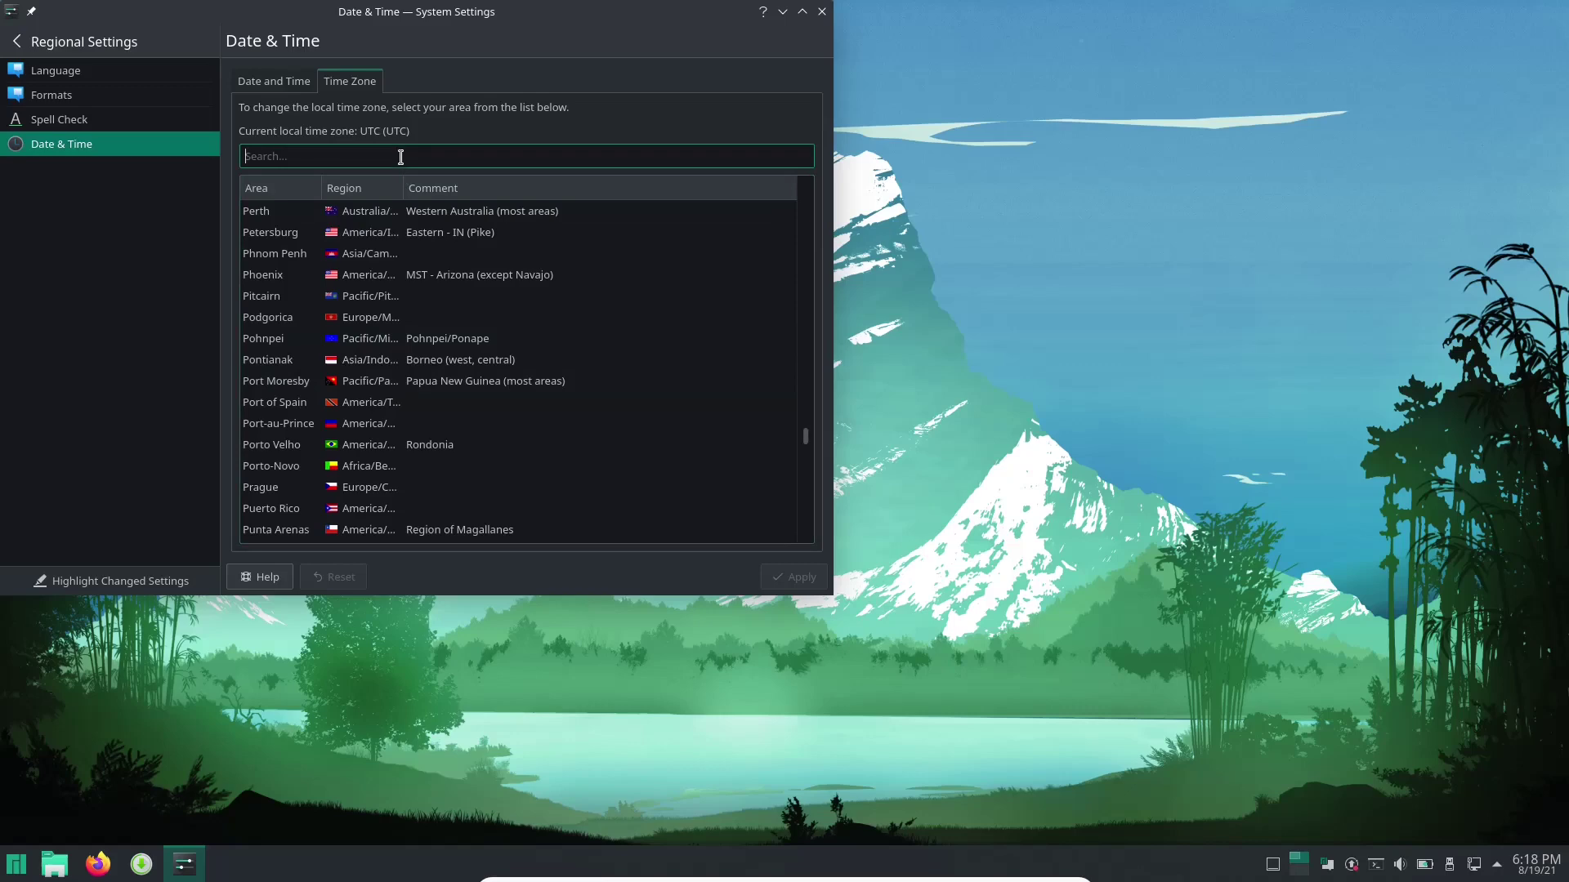
type("chicag")
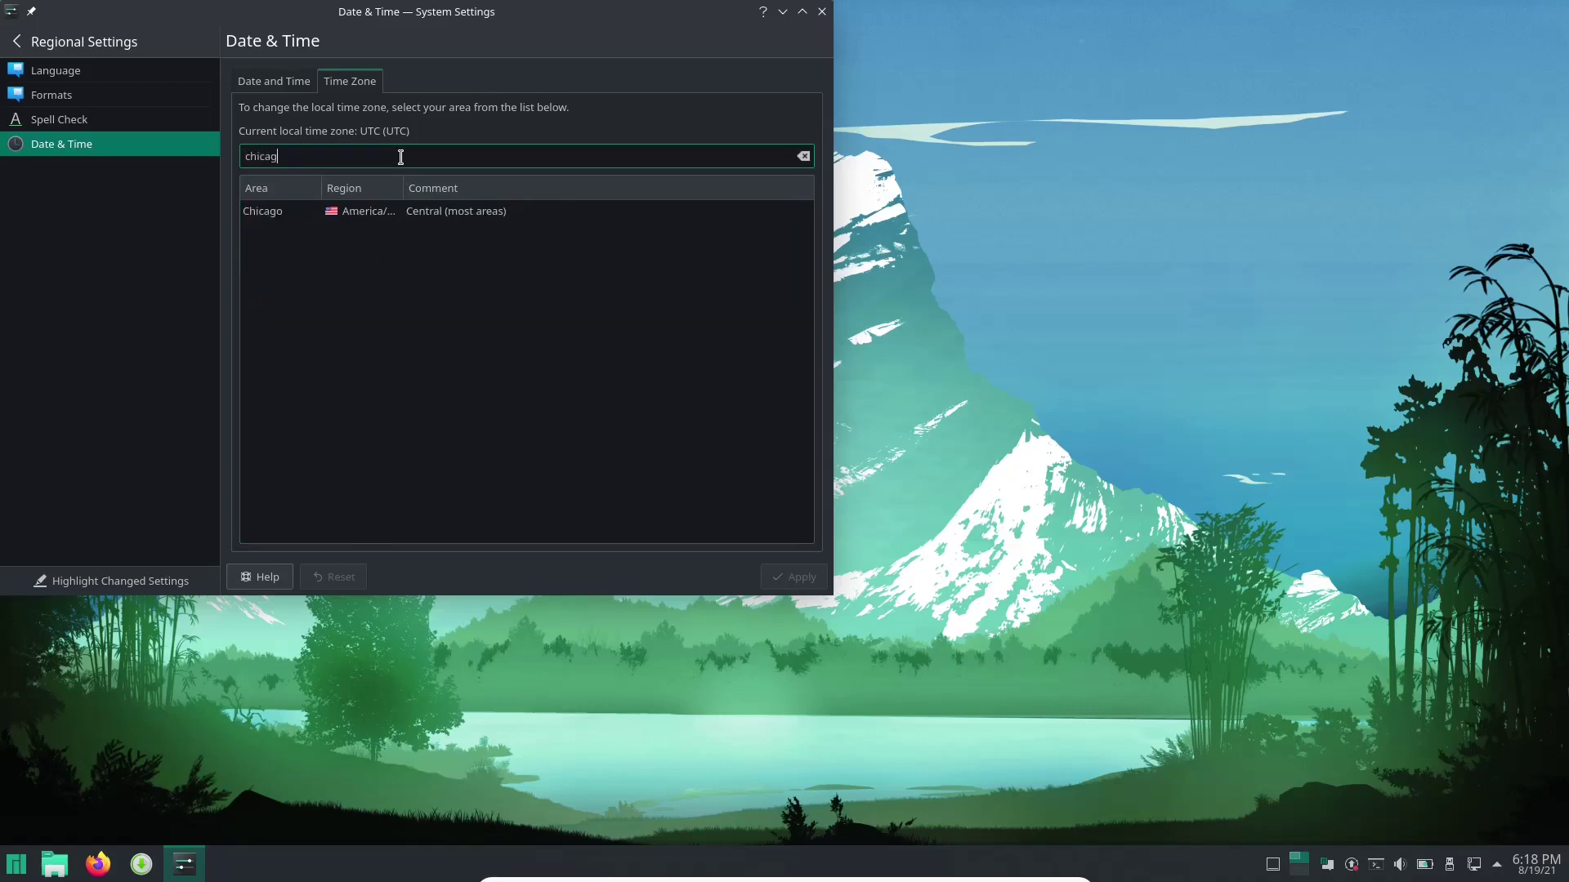
left_click(457, 214)
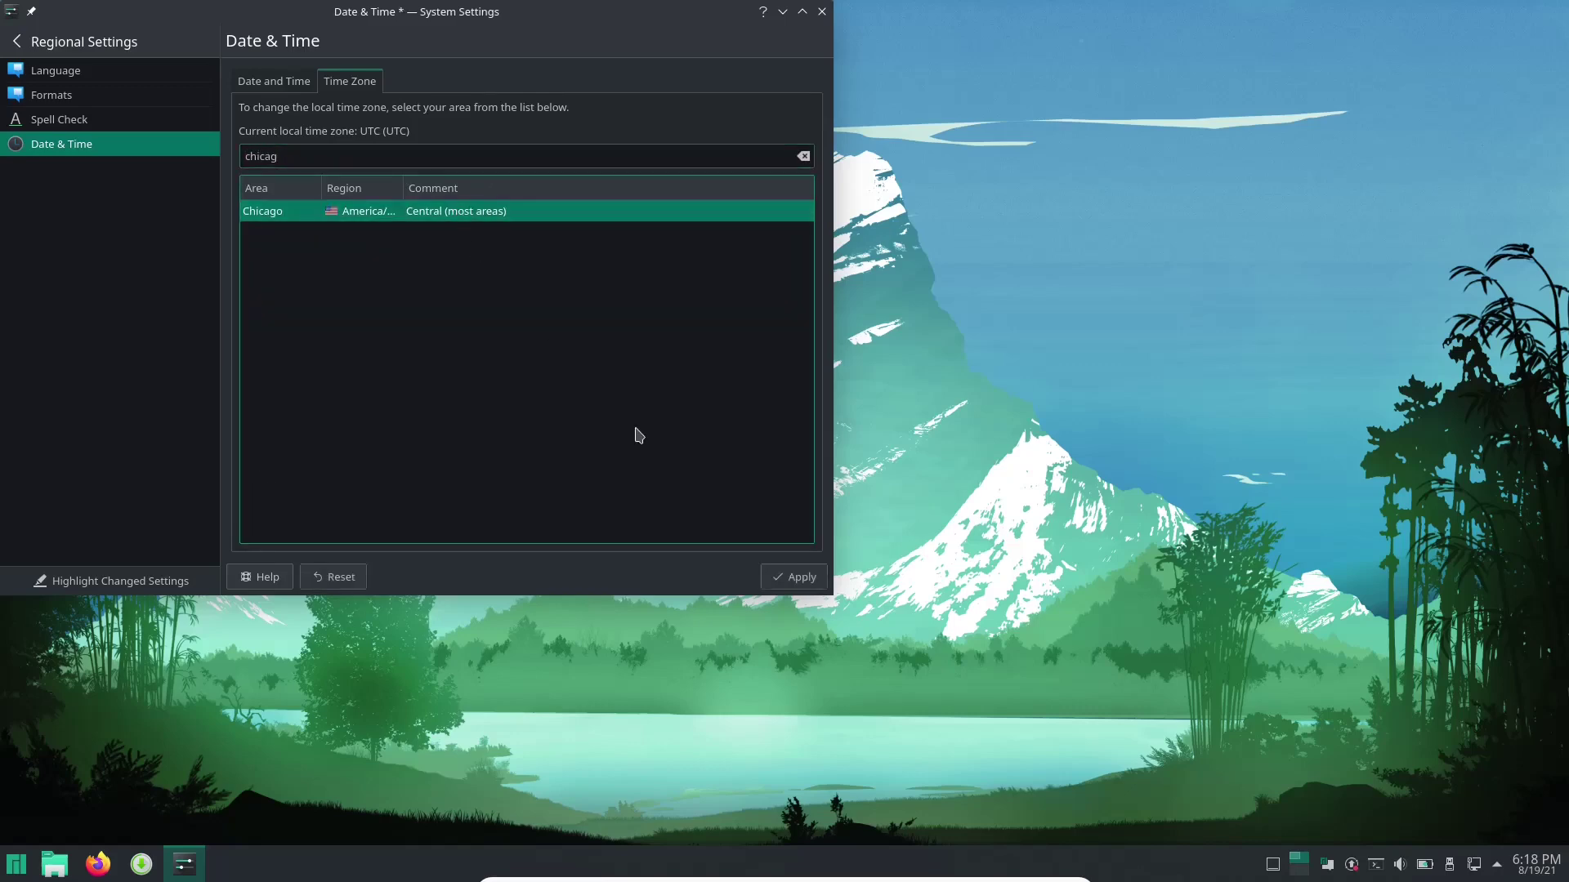
left_click(801, 581)
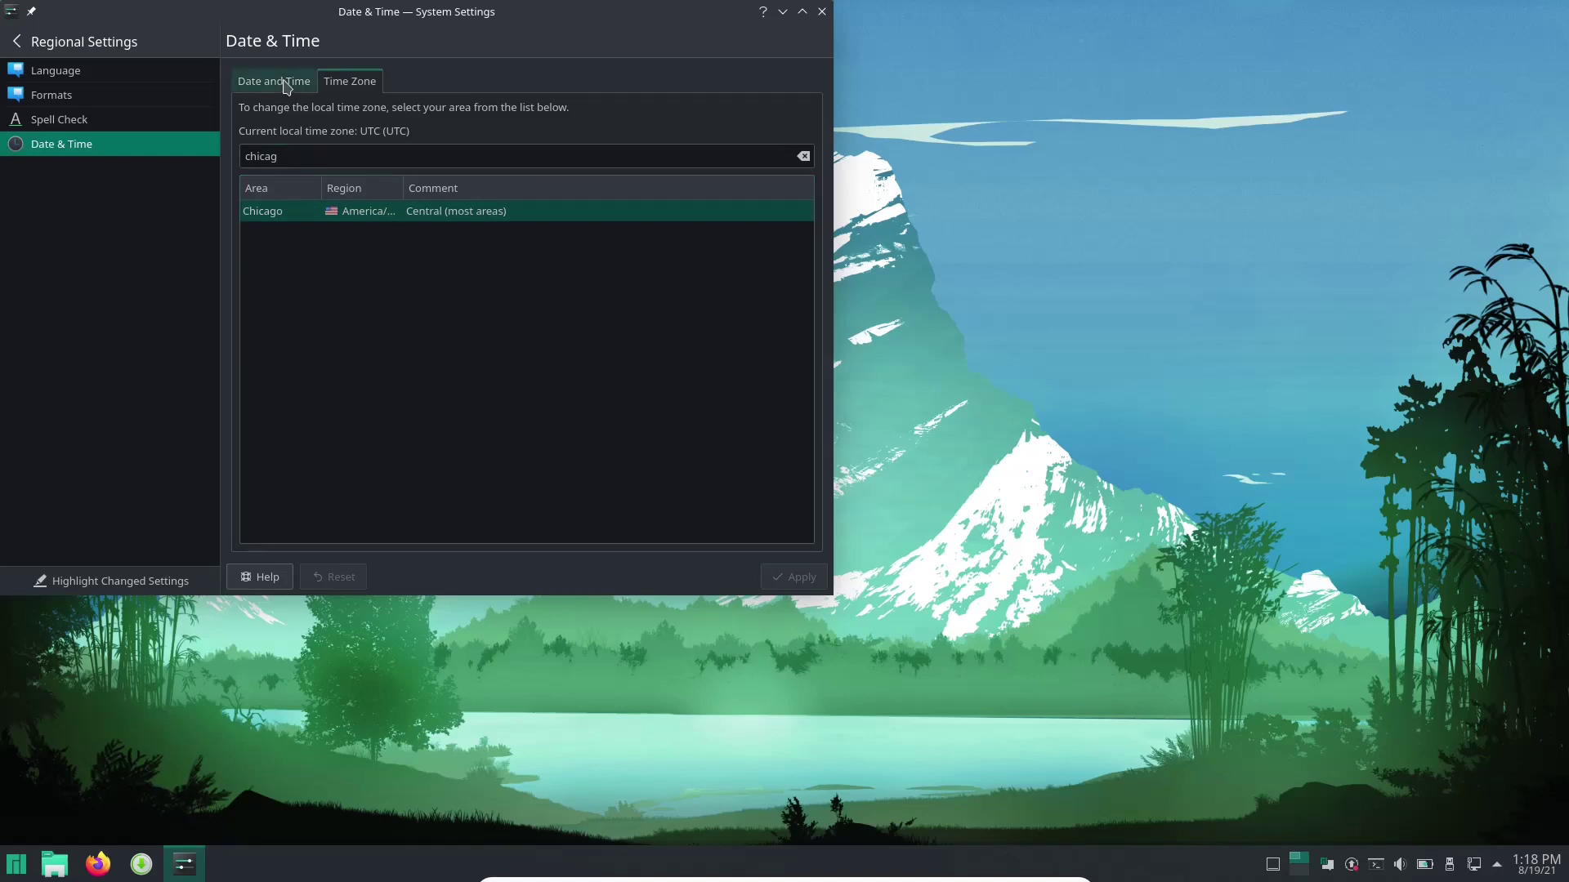
left_click(285, 84)
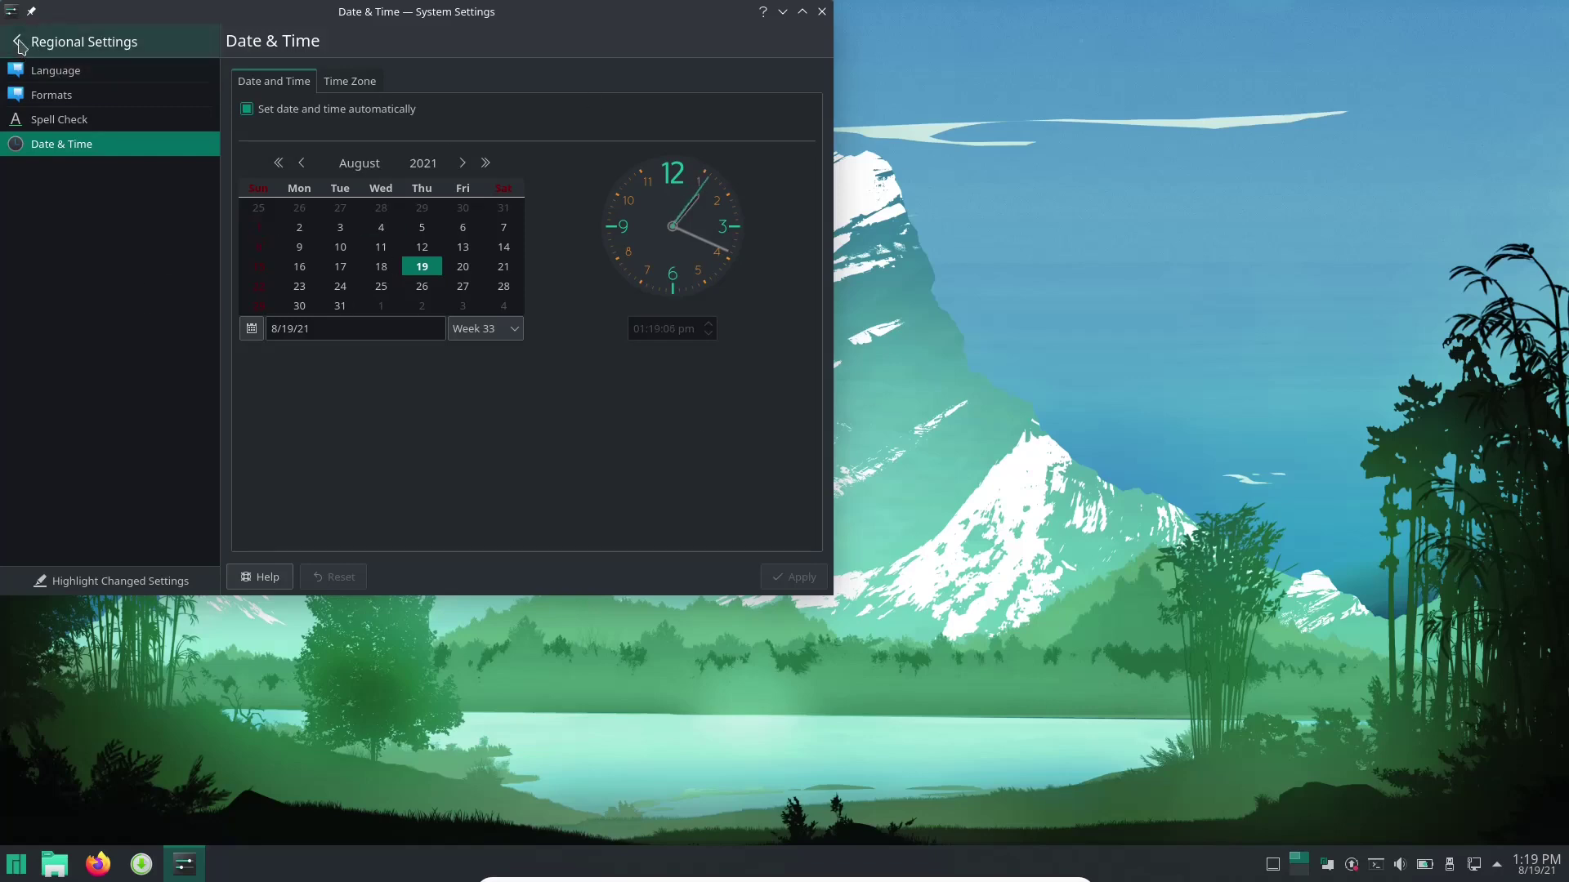
left_click(19, 44)
Open Accessibility and toggle the custom bell sound on and back off.
left_click(77, 214)
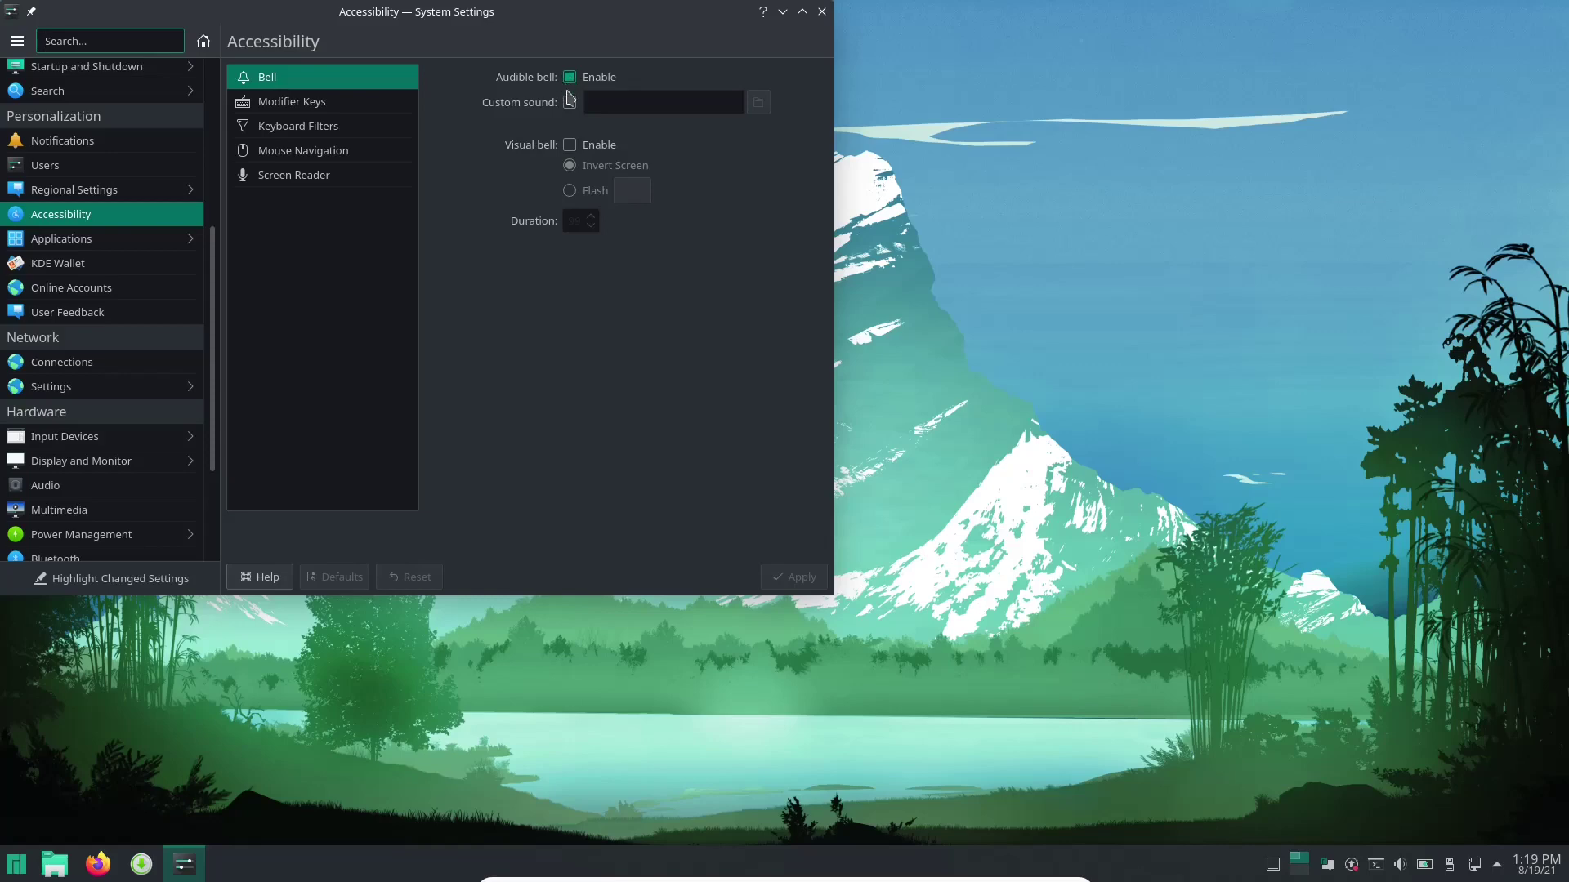
left_click(569, 104)
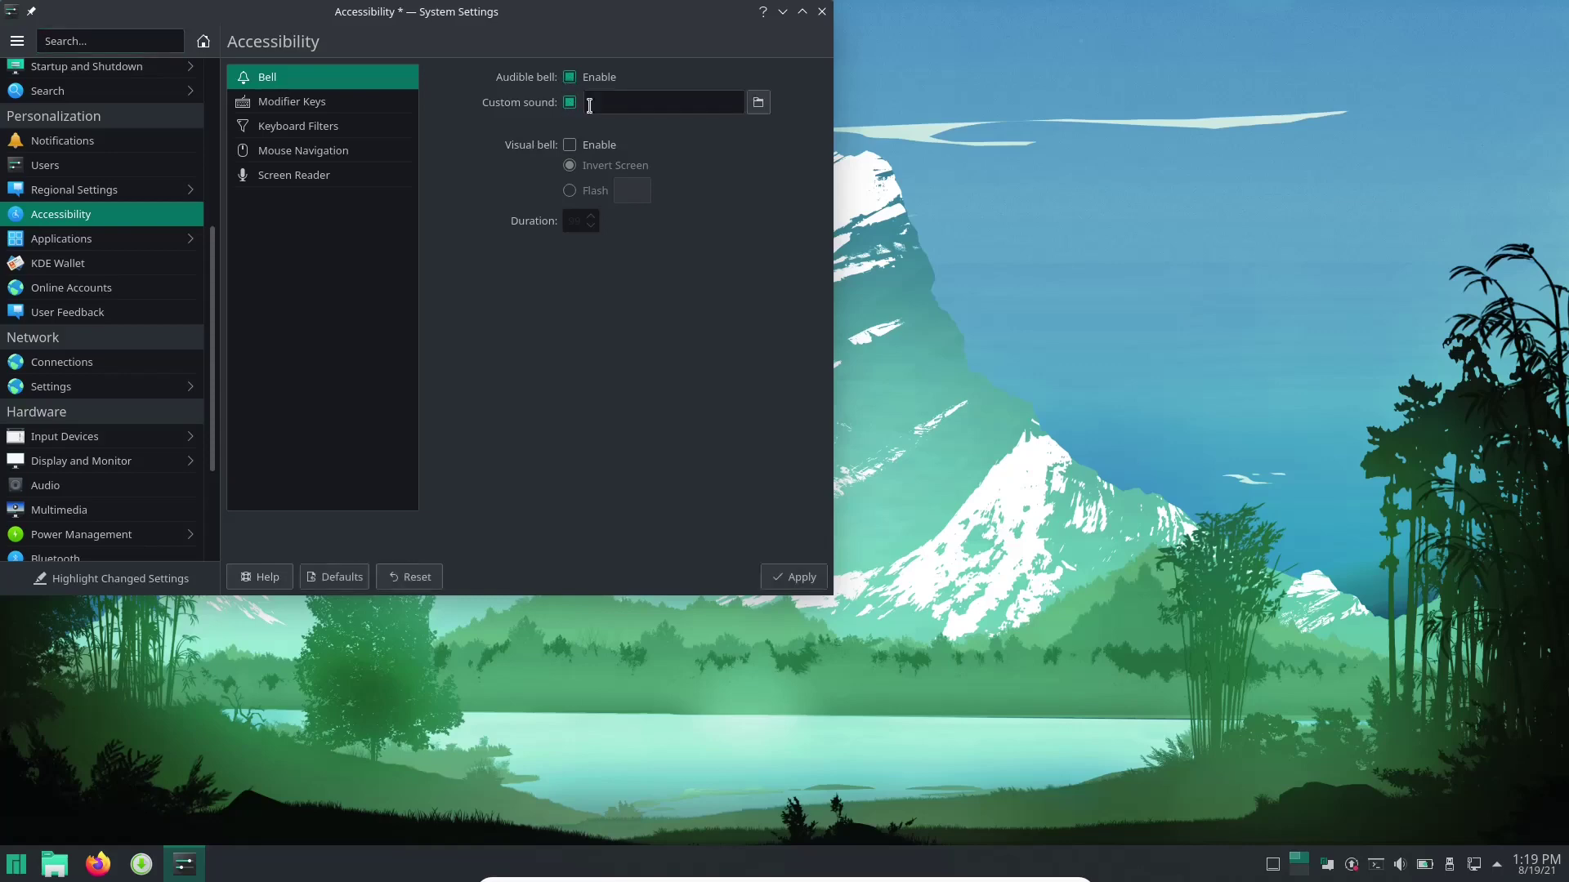
left_click(571, 106)
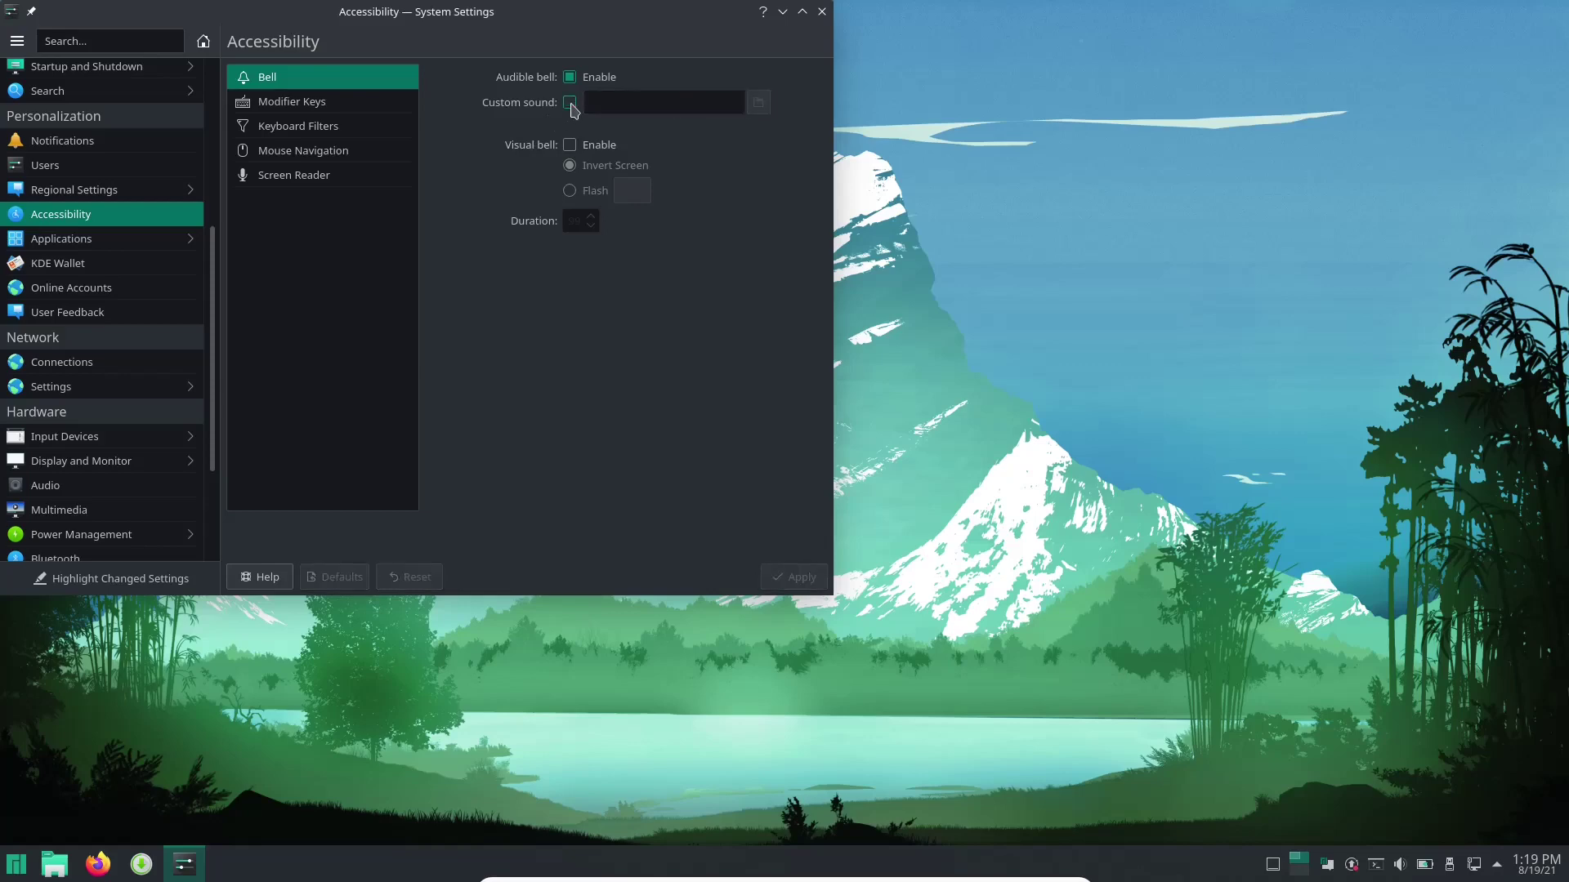
View Modifier Keys, Keyboard Filters, Mouse Navigation and Screen Reader, then open File Associations.
left_click(331, 111)
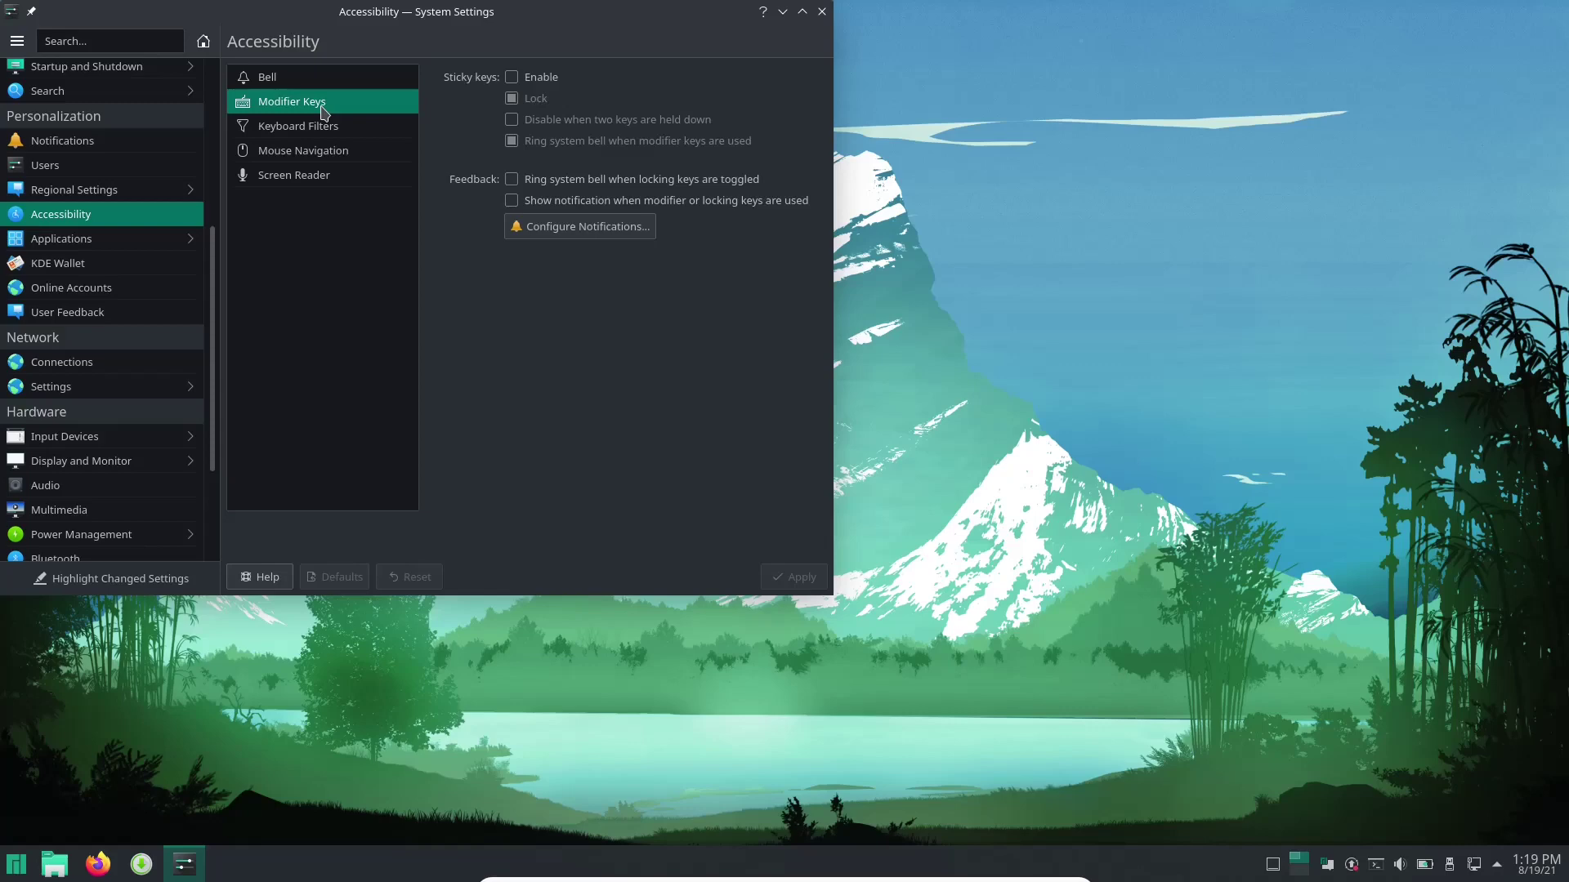
left_click(333, 129)
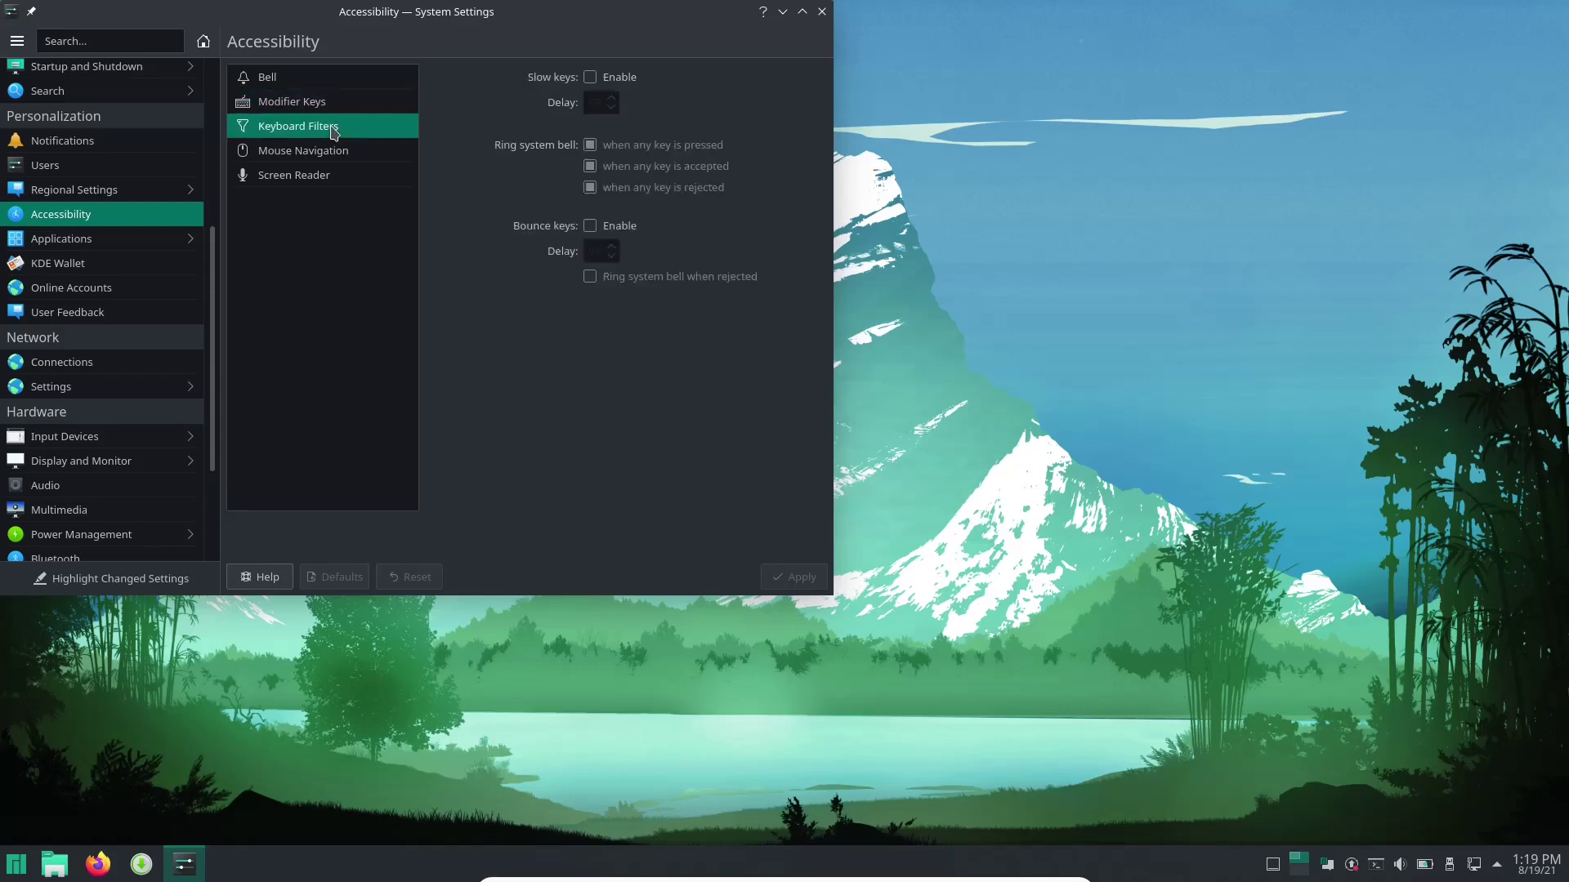
left_click(332, 156)
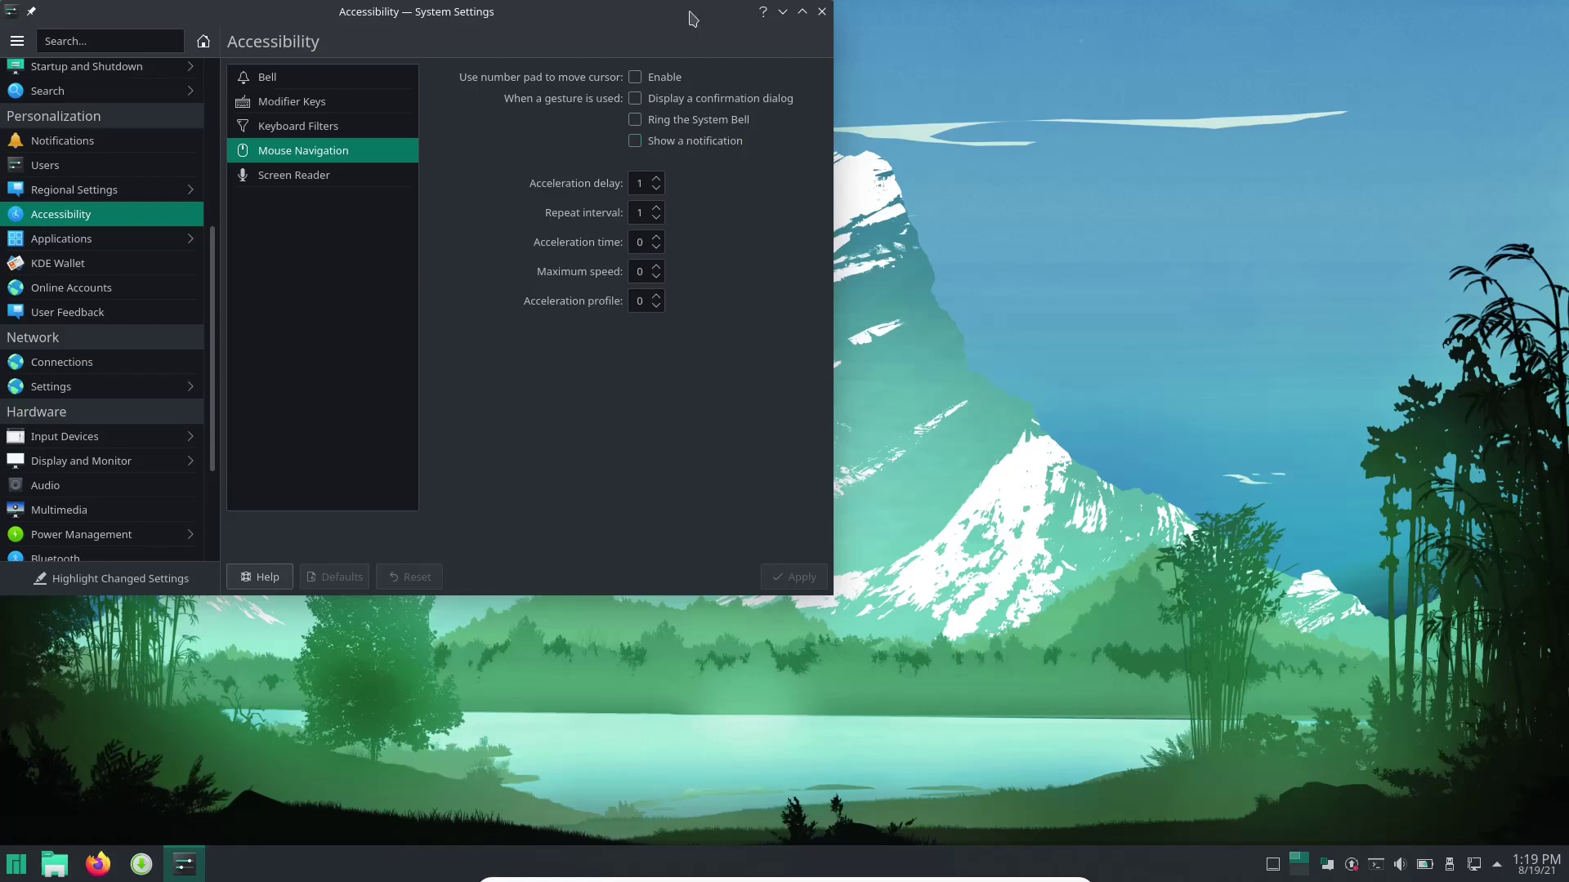
left_click(303, 183)
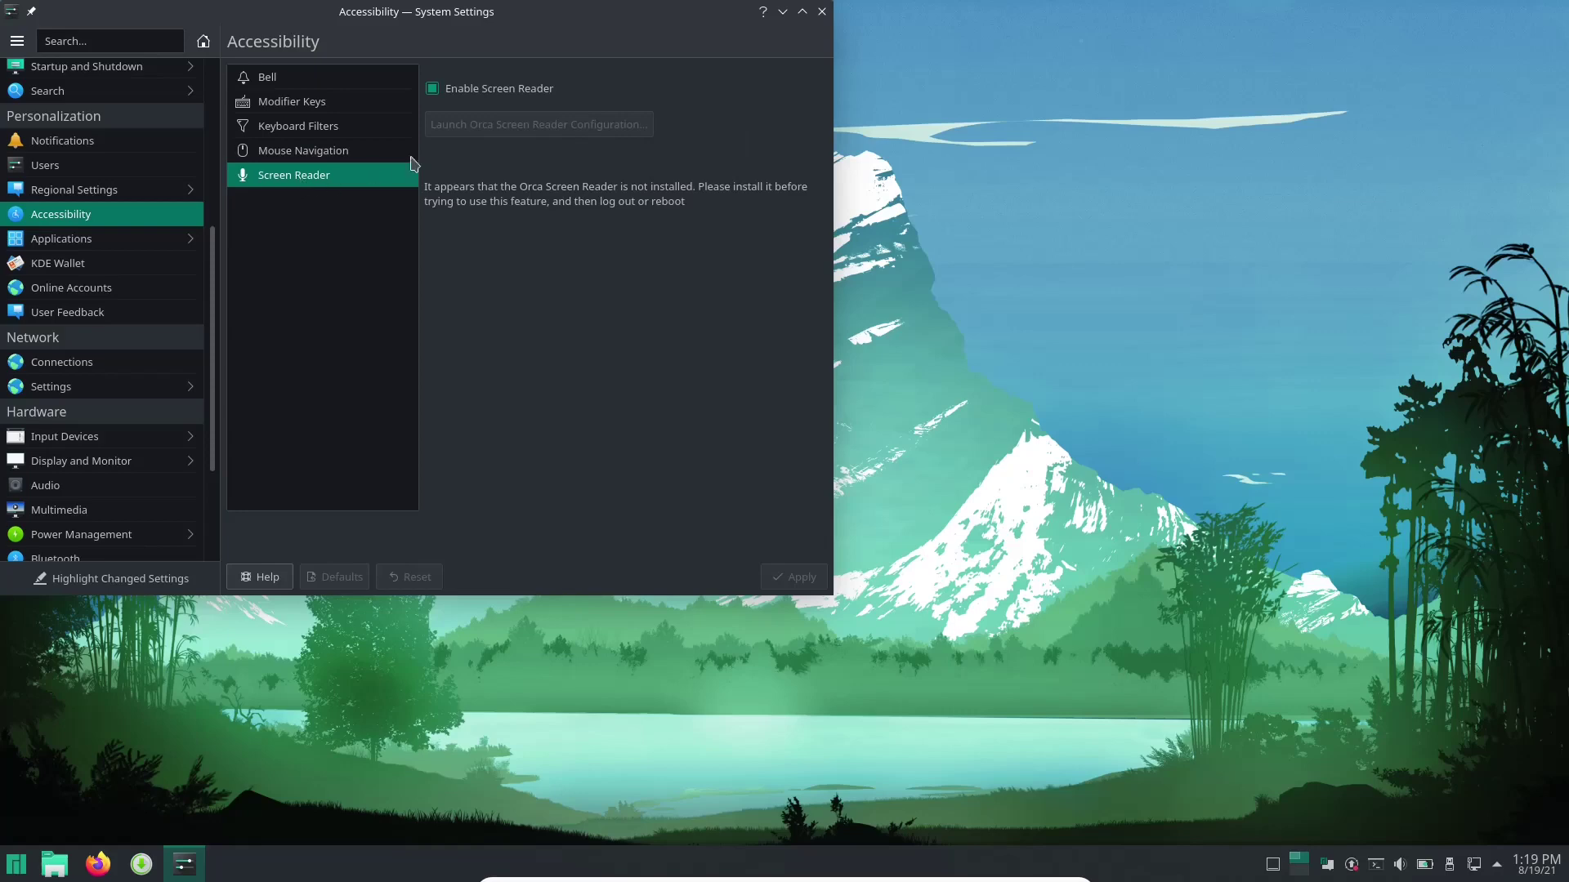
left_click(108, 242)
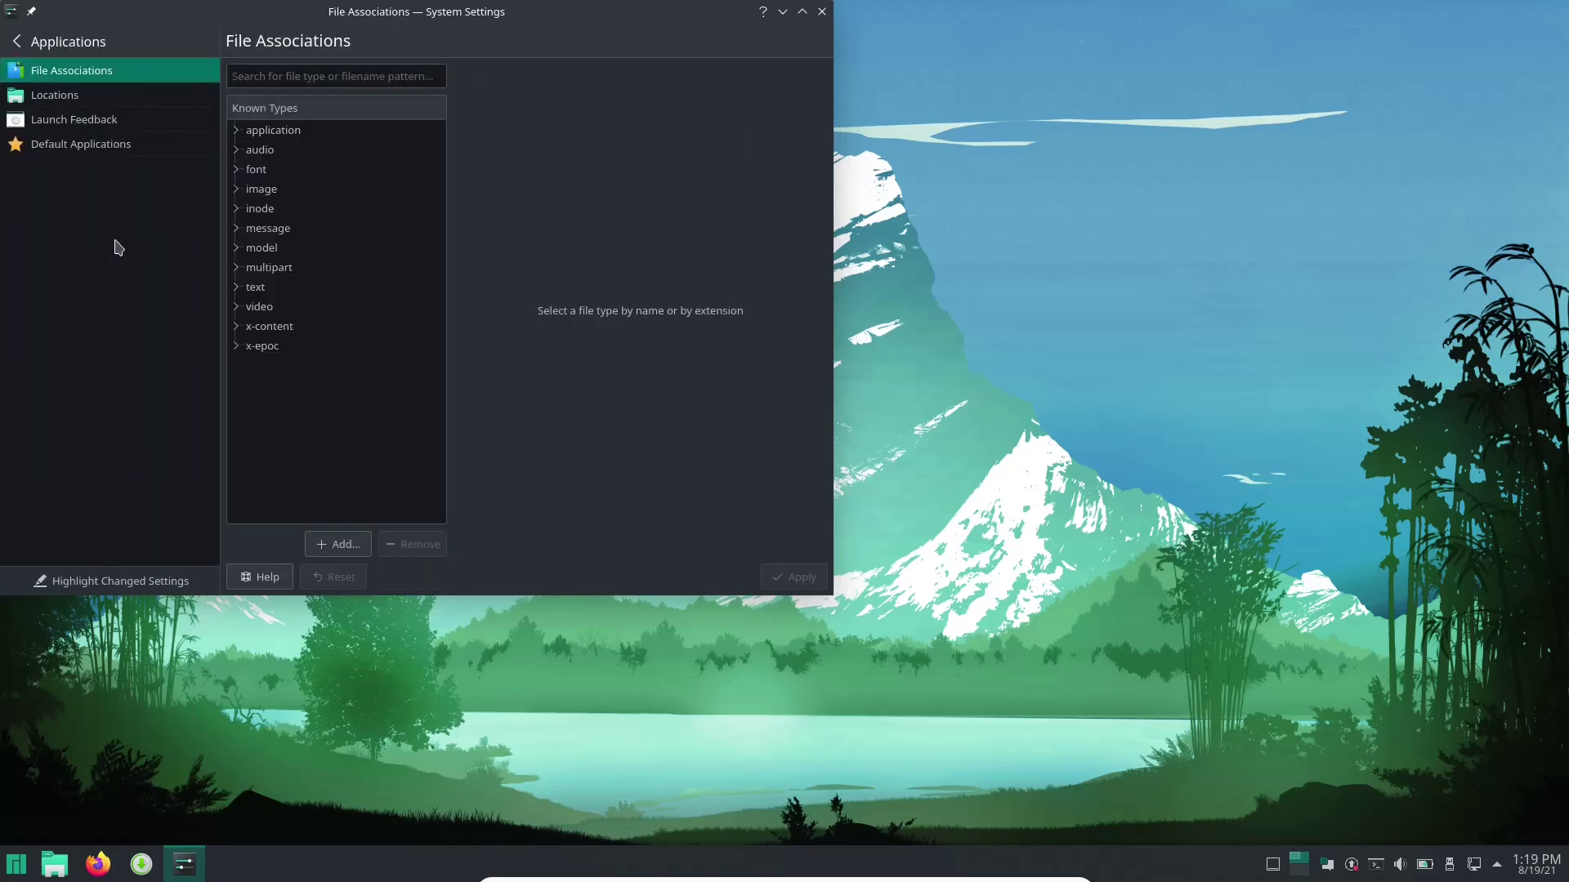
Expand and collapse the application and audio file types, then show the Locations page.
left_click(235, 133)
scroll(350, 193, "down", 1)
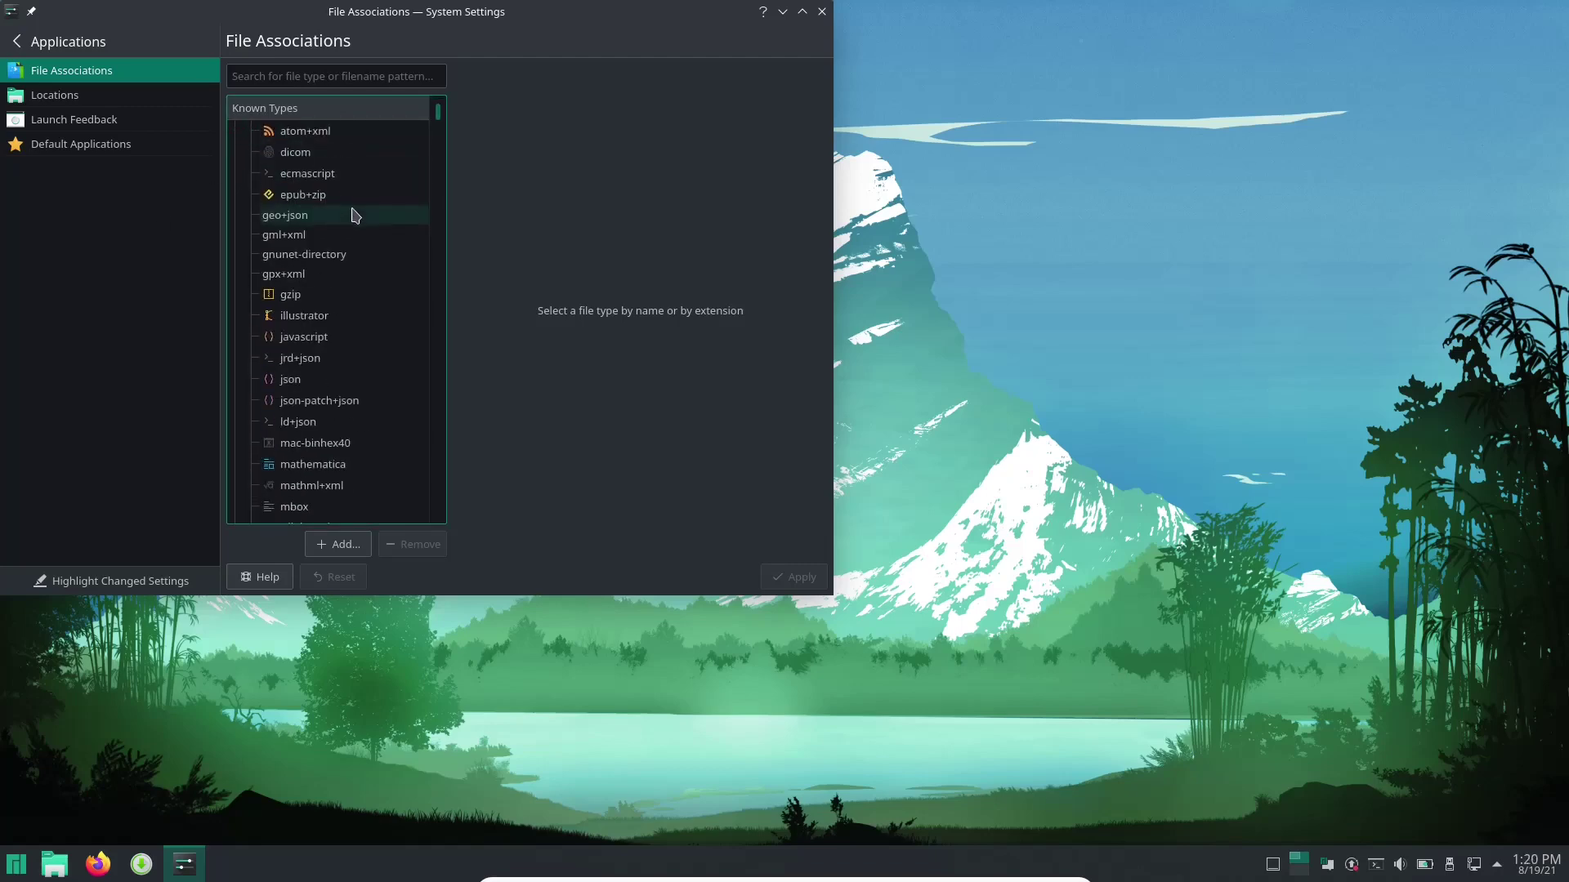
scroll(347, 175, "up", 1)
left_click(239, 132)
left_click(236, 151)
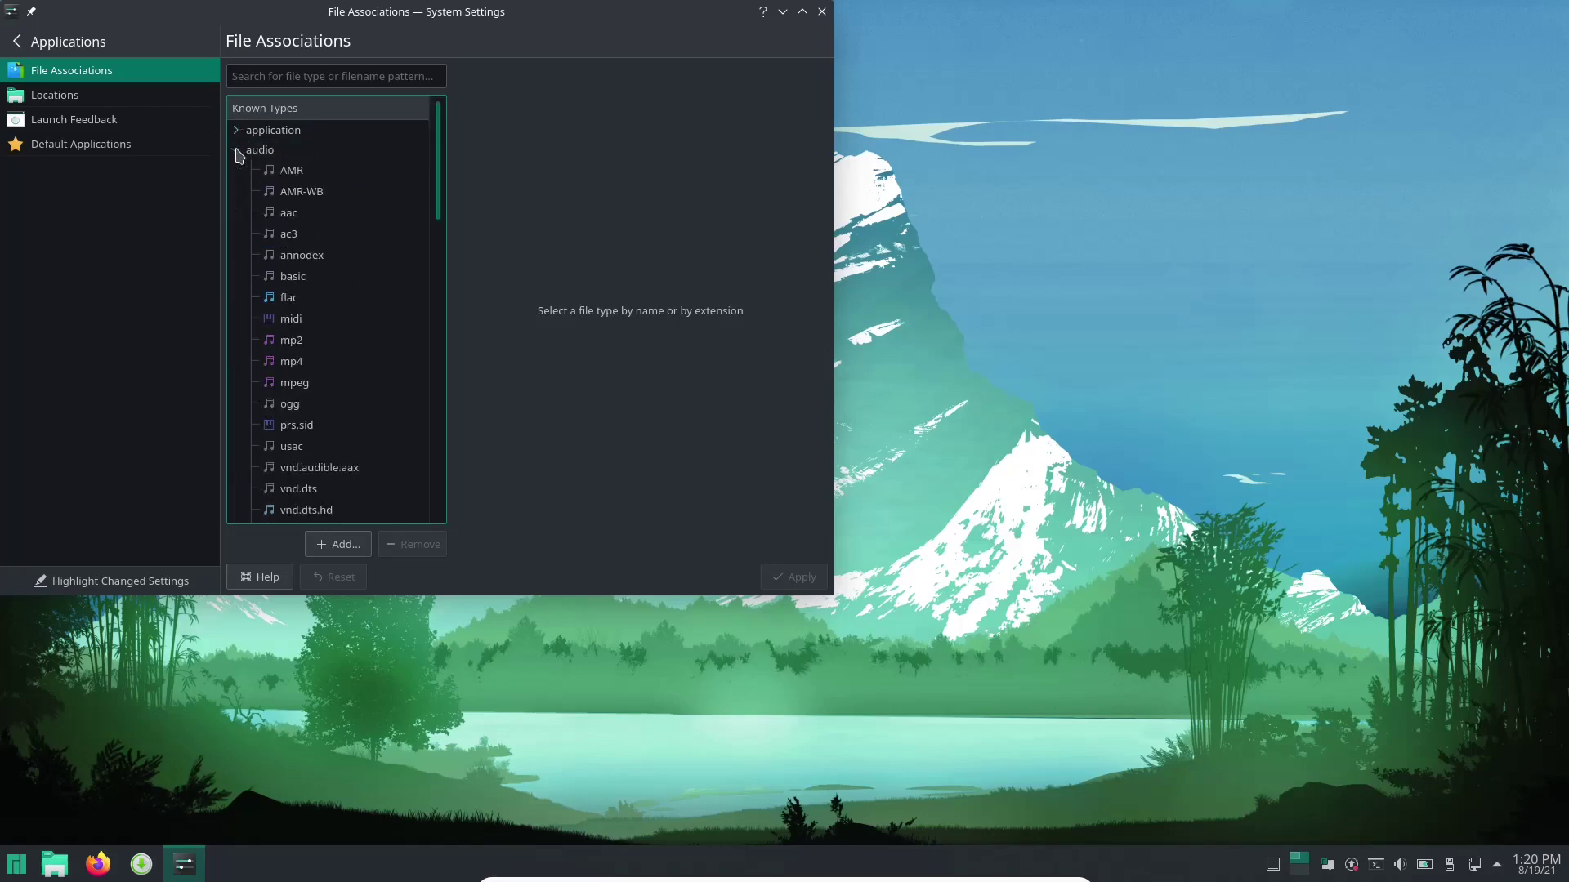
scroll(382, 209, "down", 1)
scroll(396, 285, "down", 2)
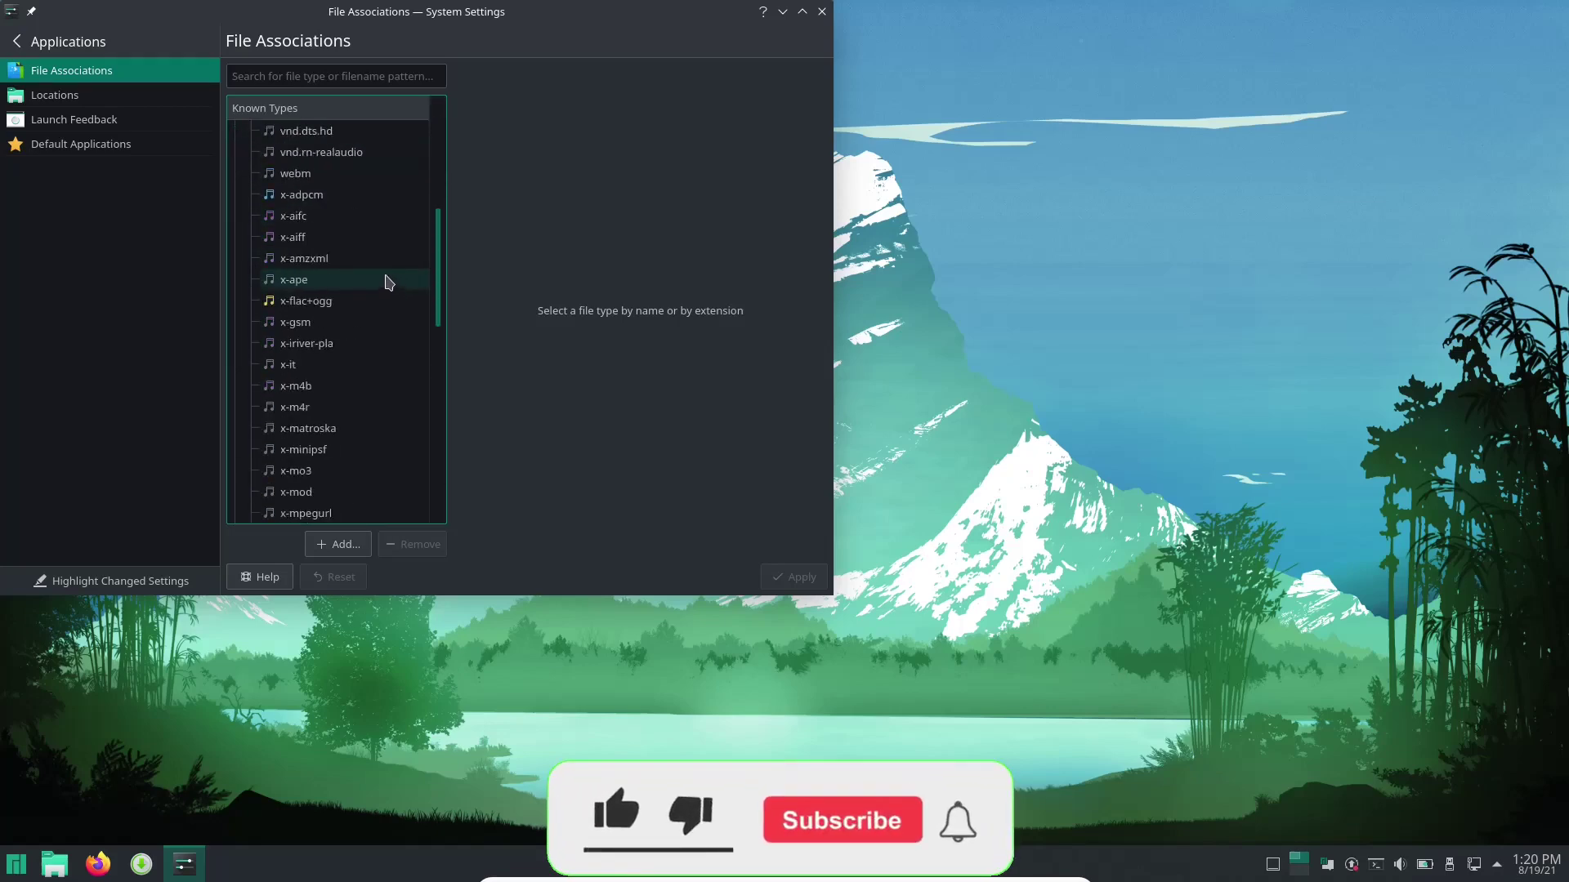
scroll(388, 286, "up", 4)
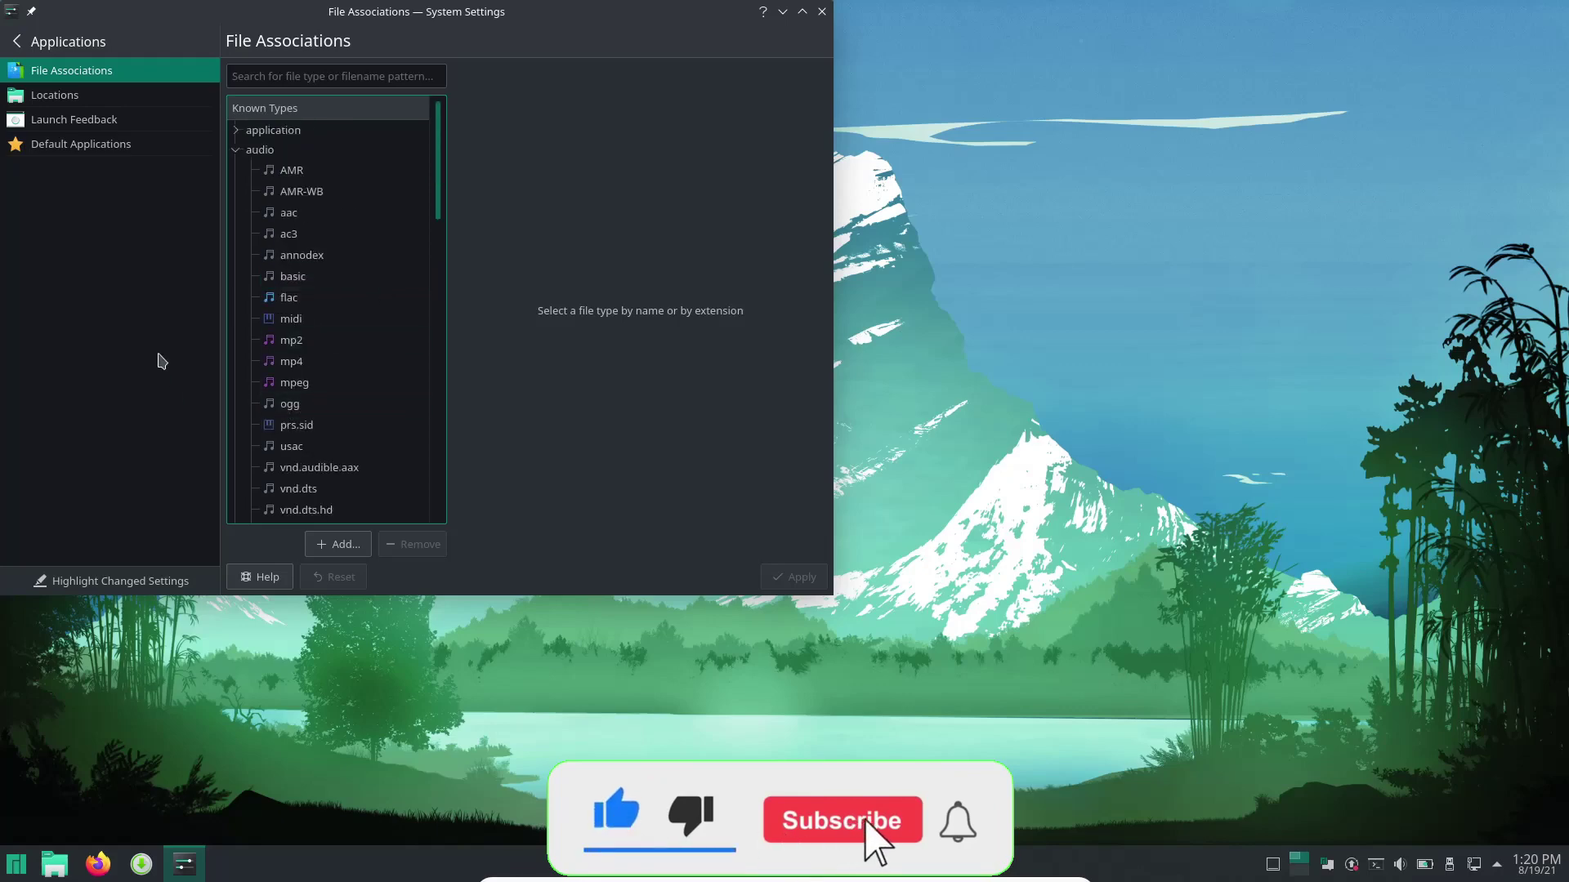
left_click(237, 152)
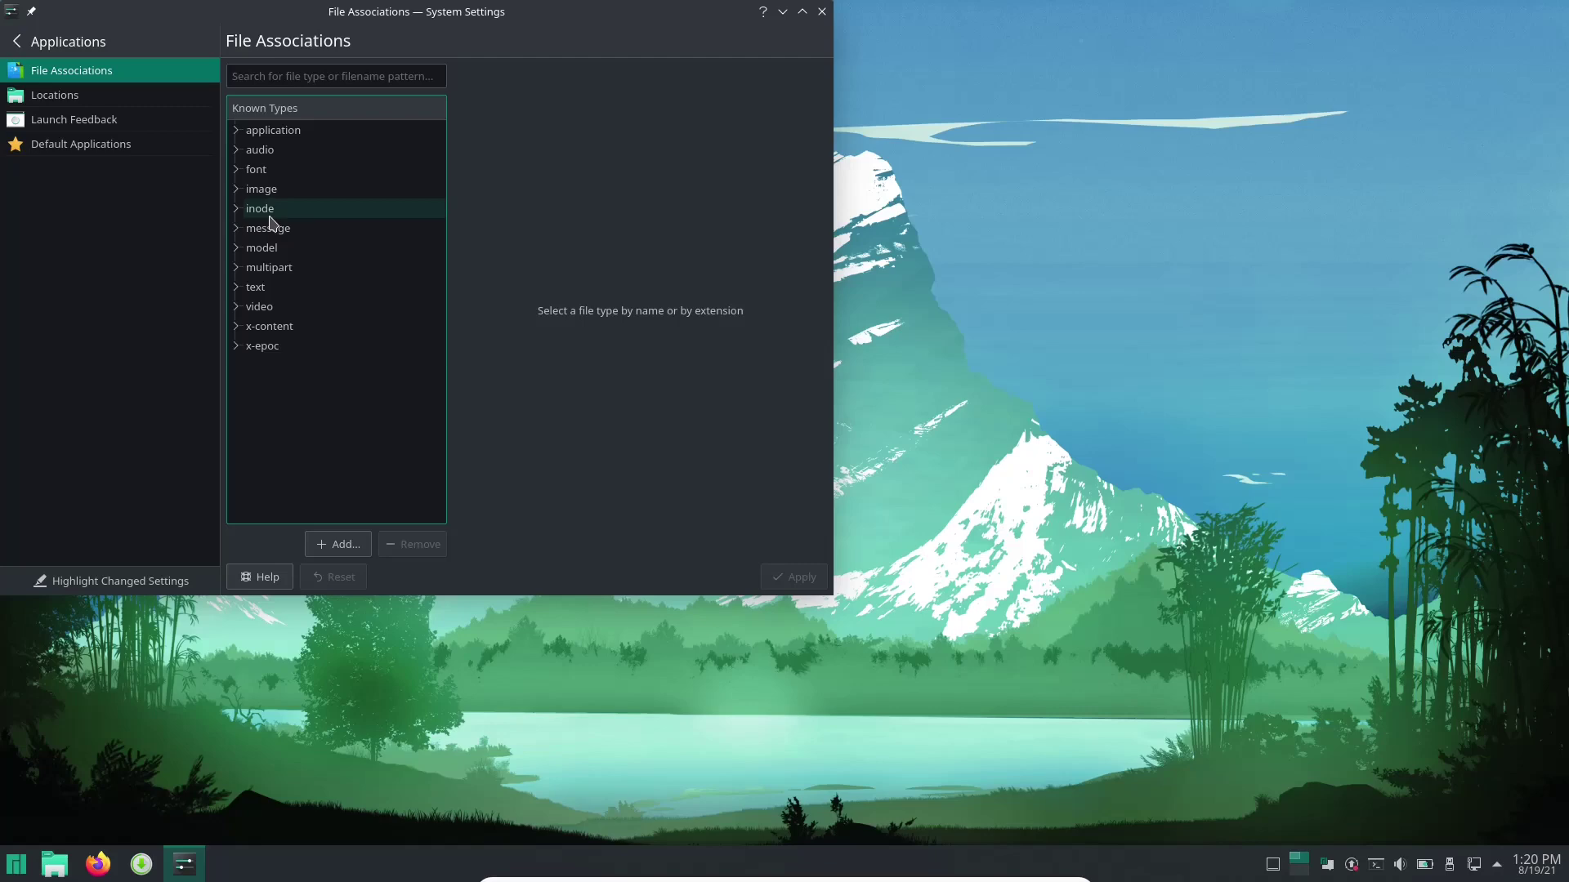
left_click(72, 100)
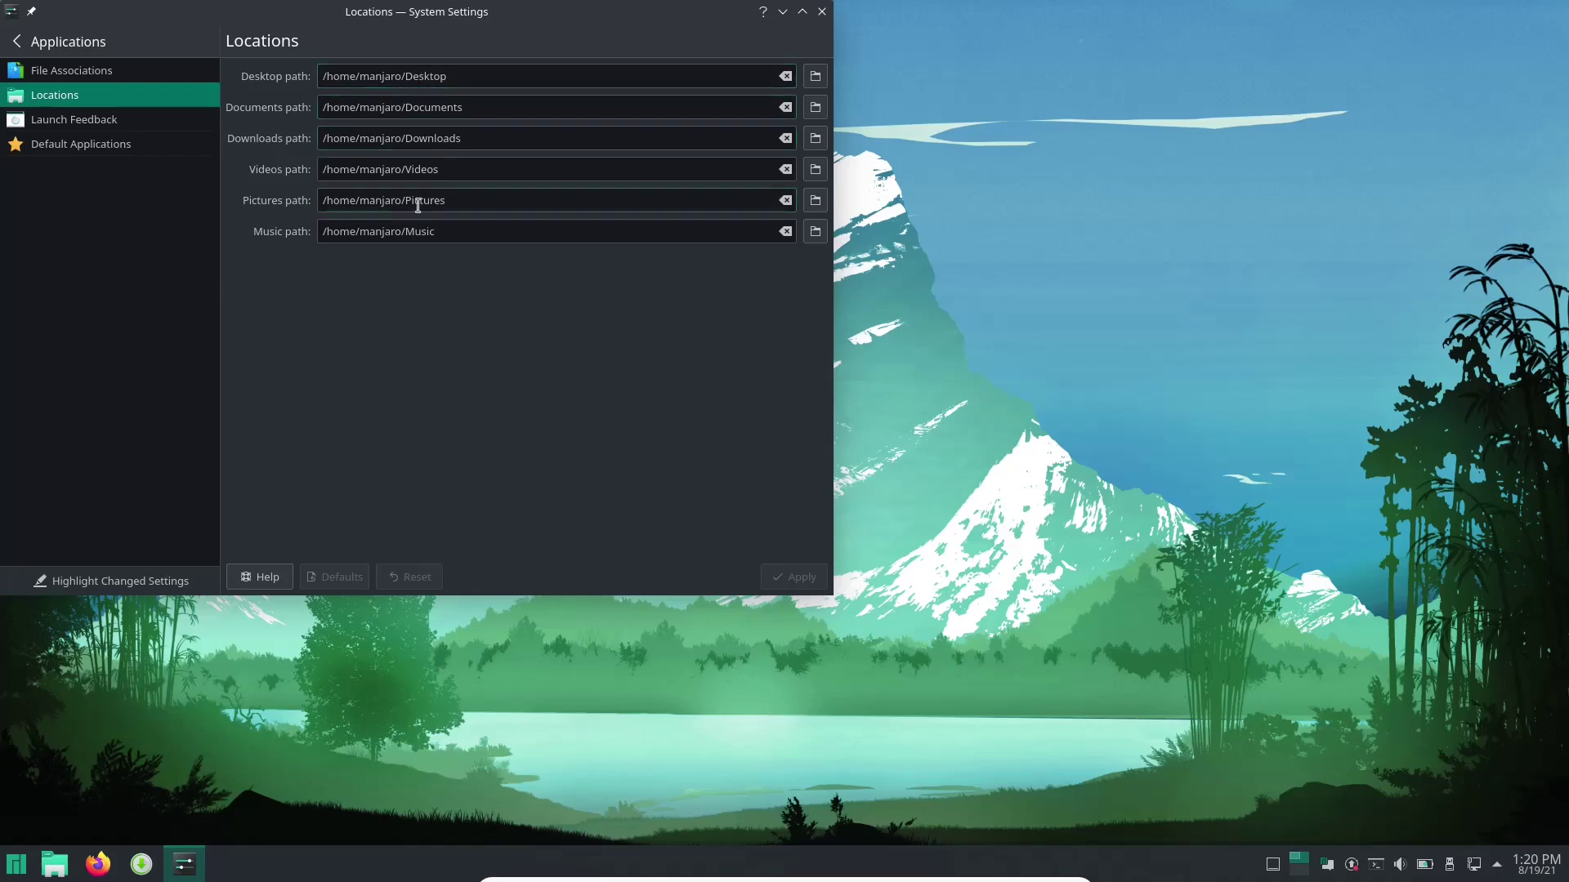
Keep Firefox as browser and Thunderbird as email client, then return to the category list.
left_click(71, 145)
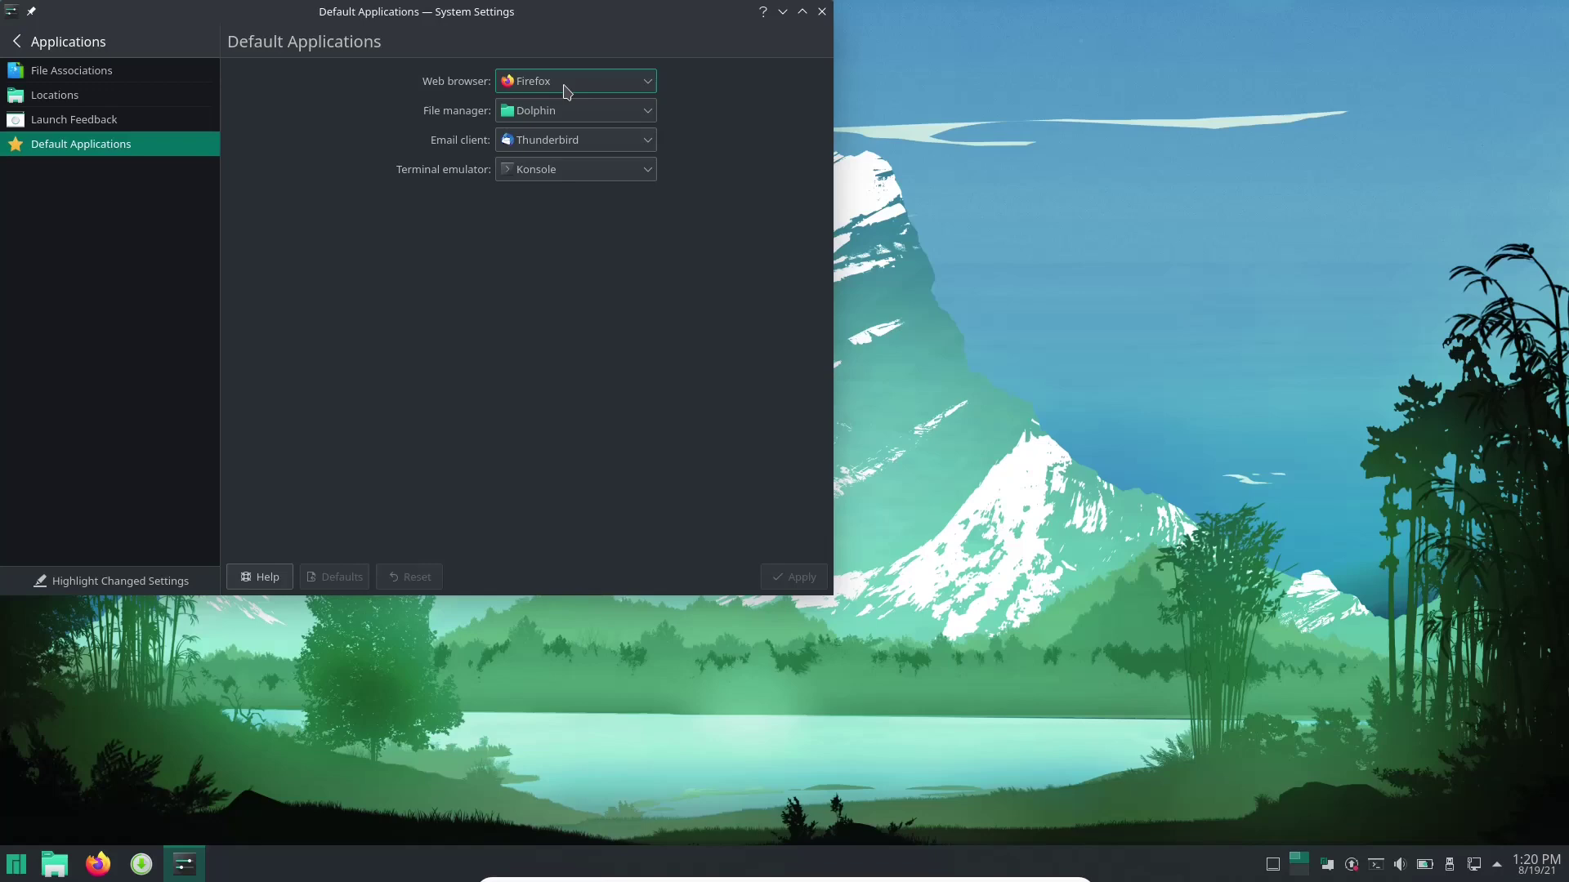
left_click(565, 83)
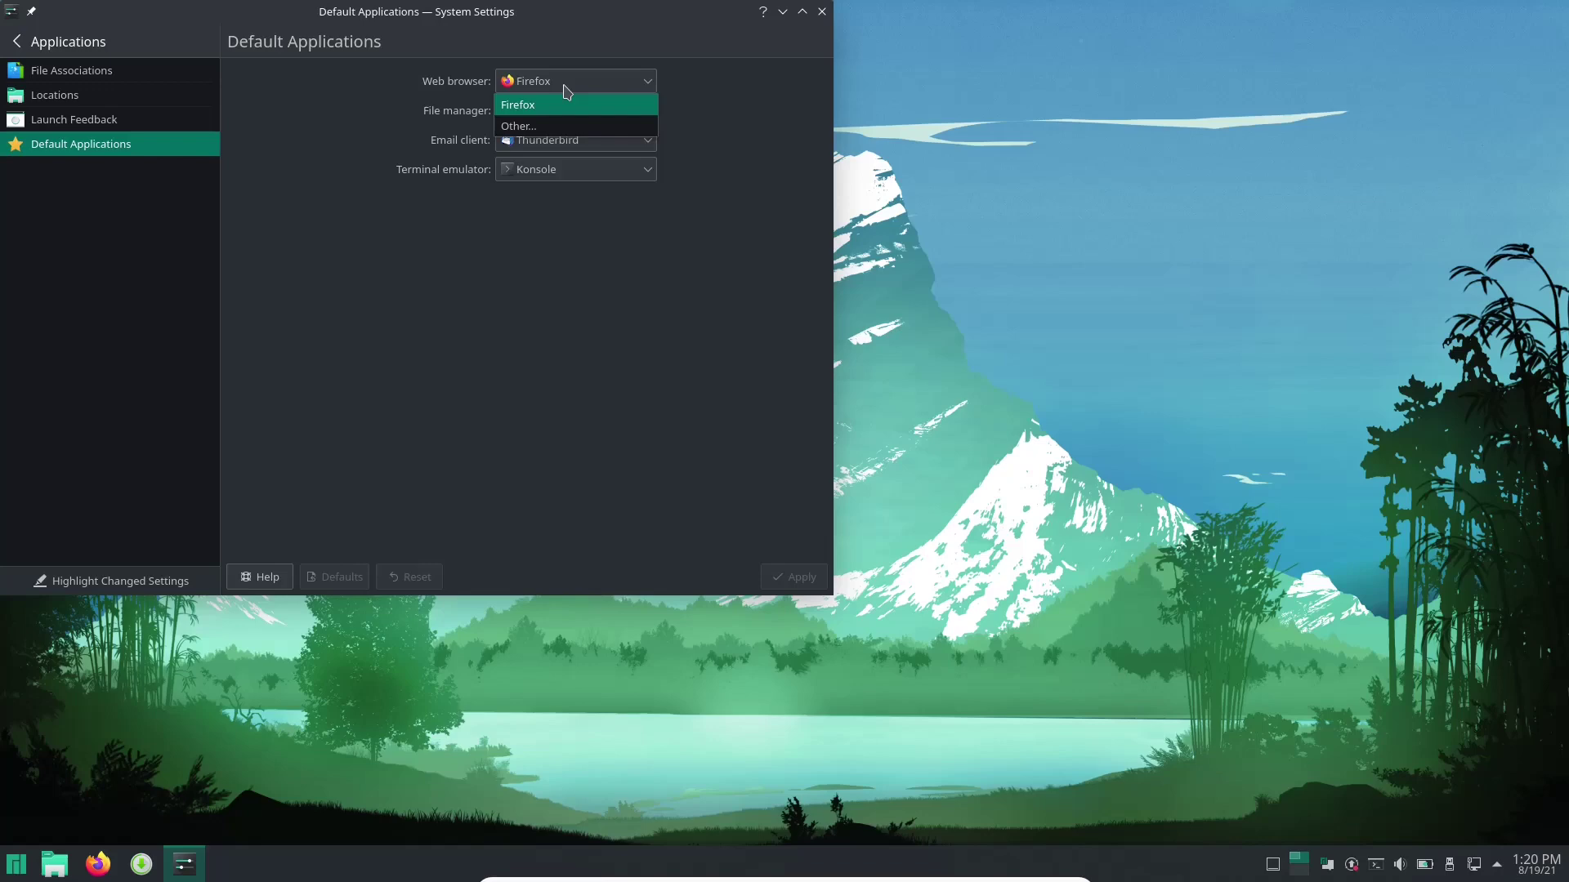
left_click(567, 90)
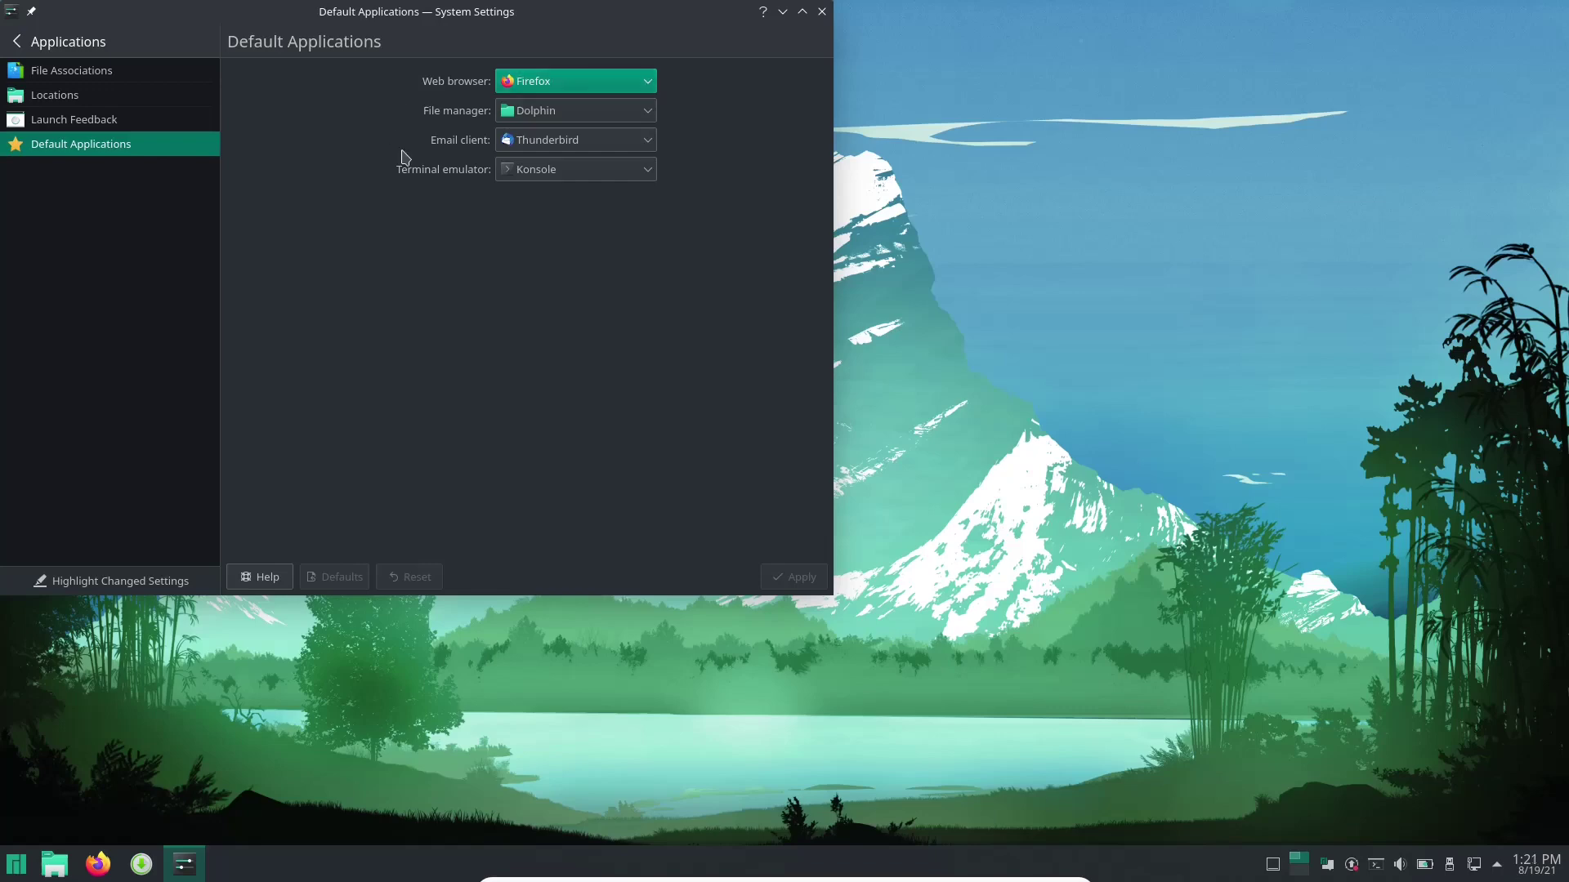
left_click(607, 143)
left_click(607, 144)
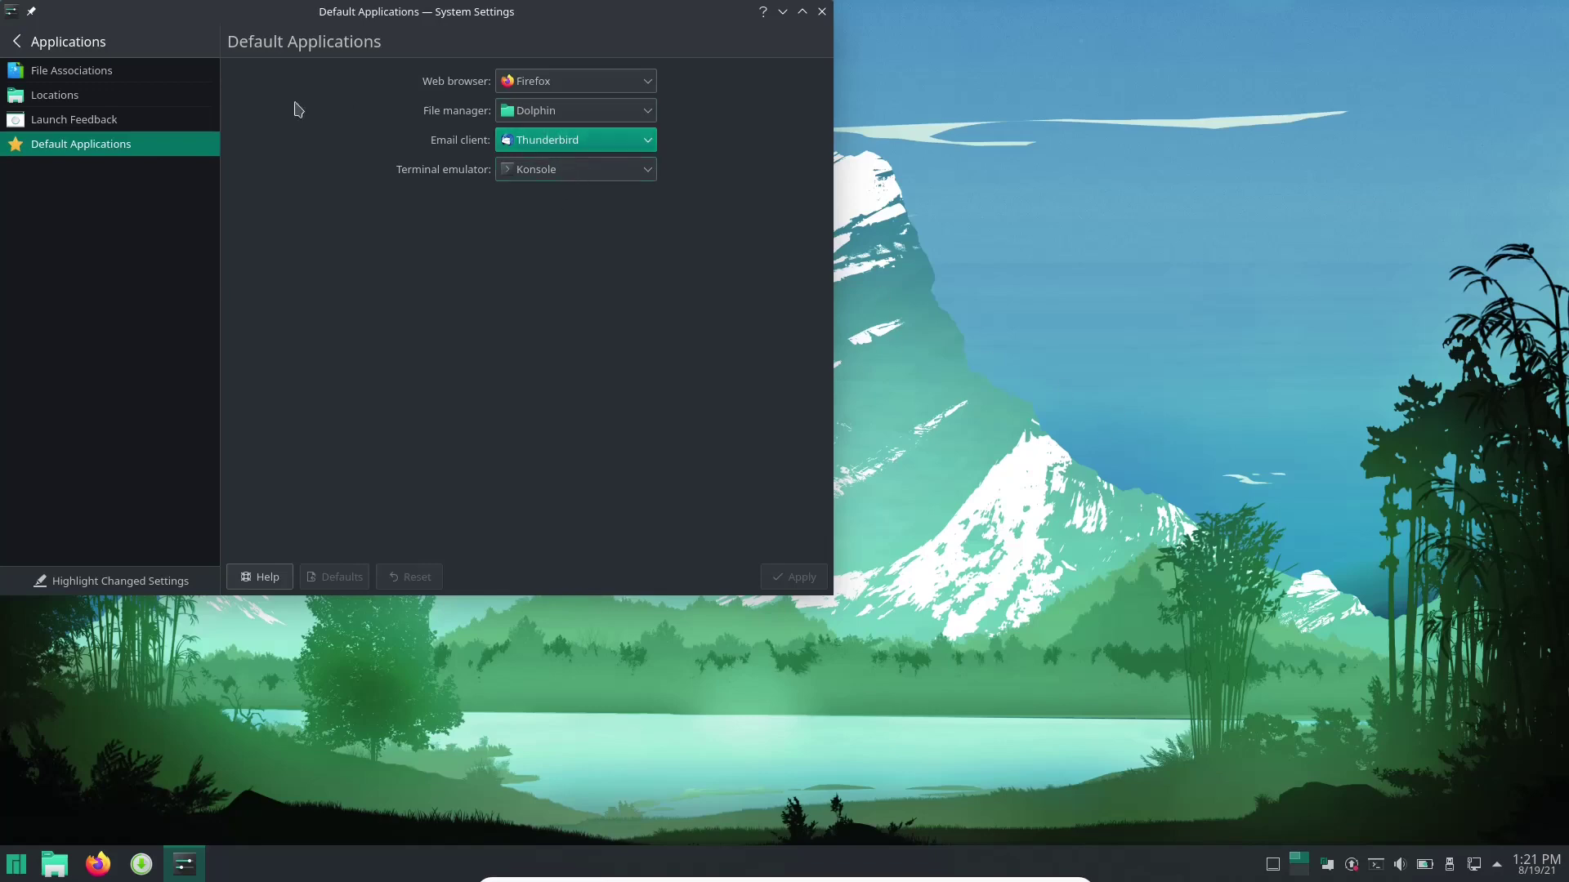
left_click(23, 42)
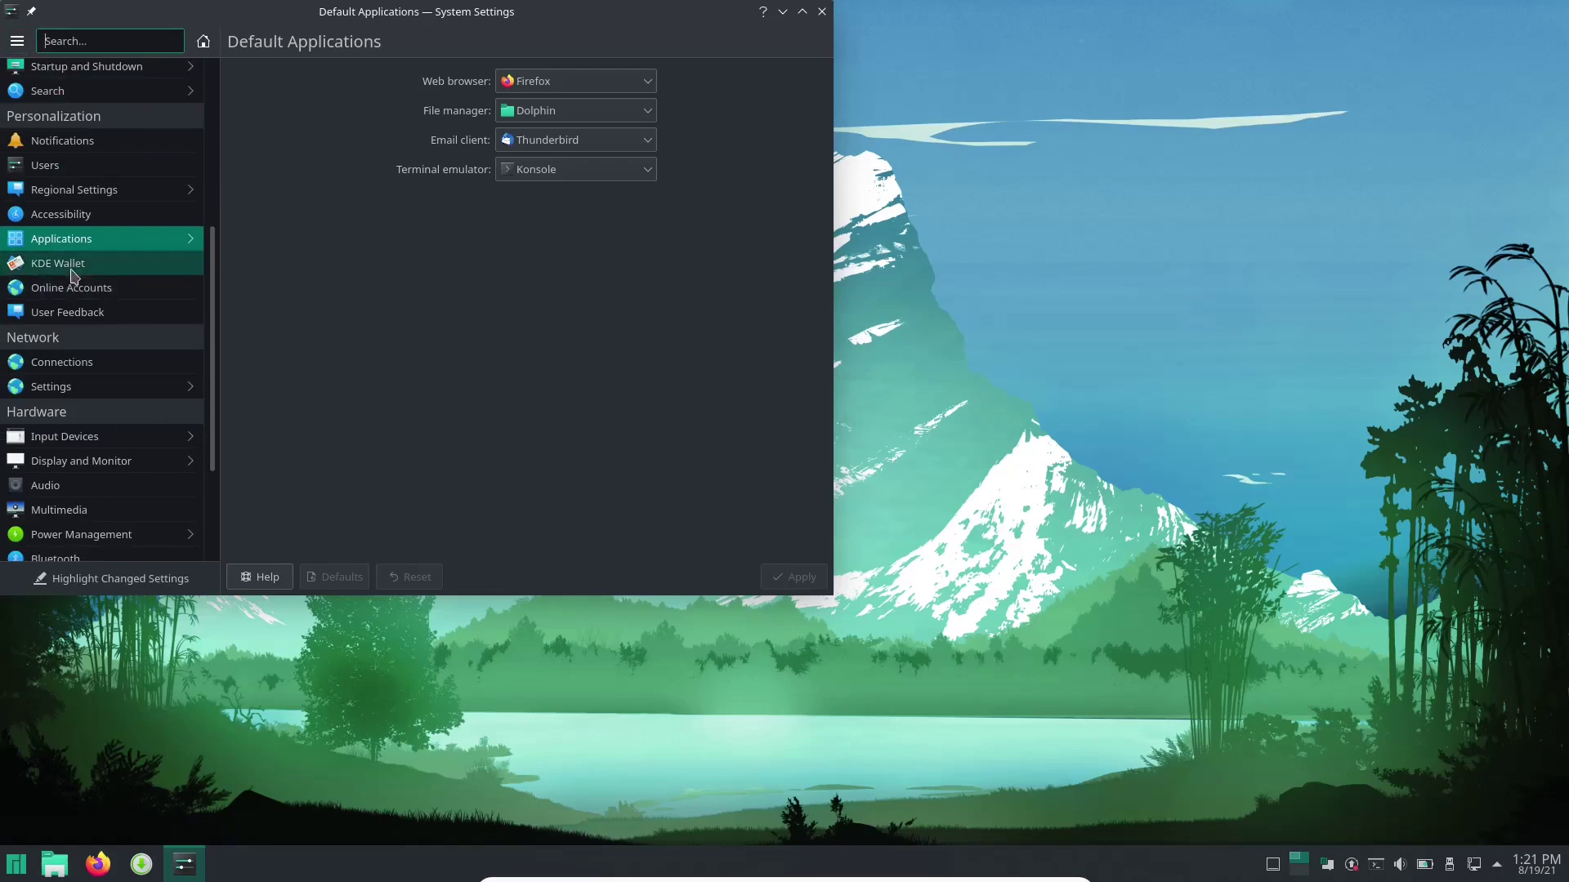
Toggle KDE Wallet's access-prompt option on and off, then discard it when switching to Online Accounts.
left_click(72, 265)
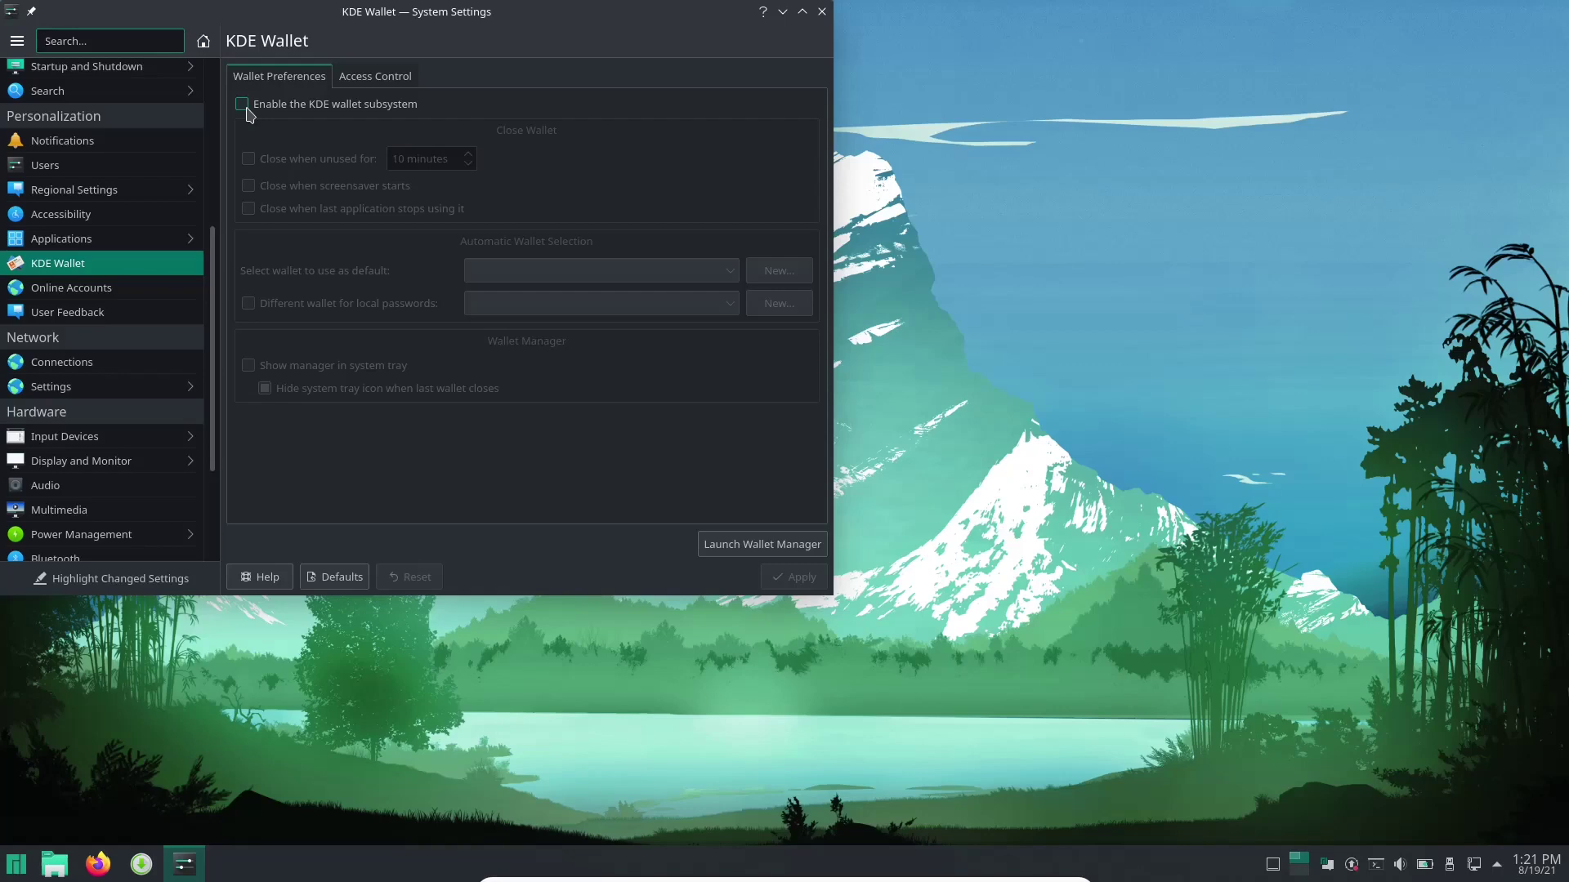
left_click(367, 76)
left_click(314, 76)
left_click(360, 81)
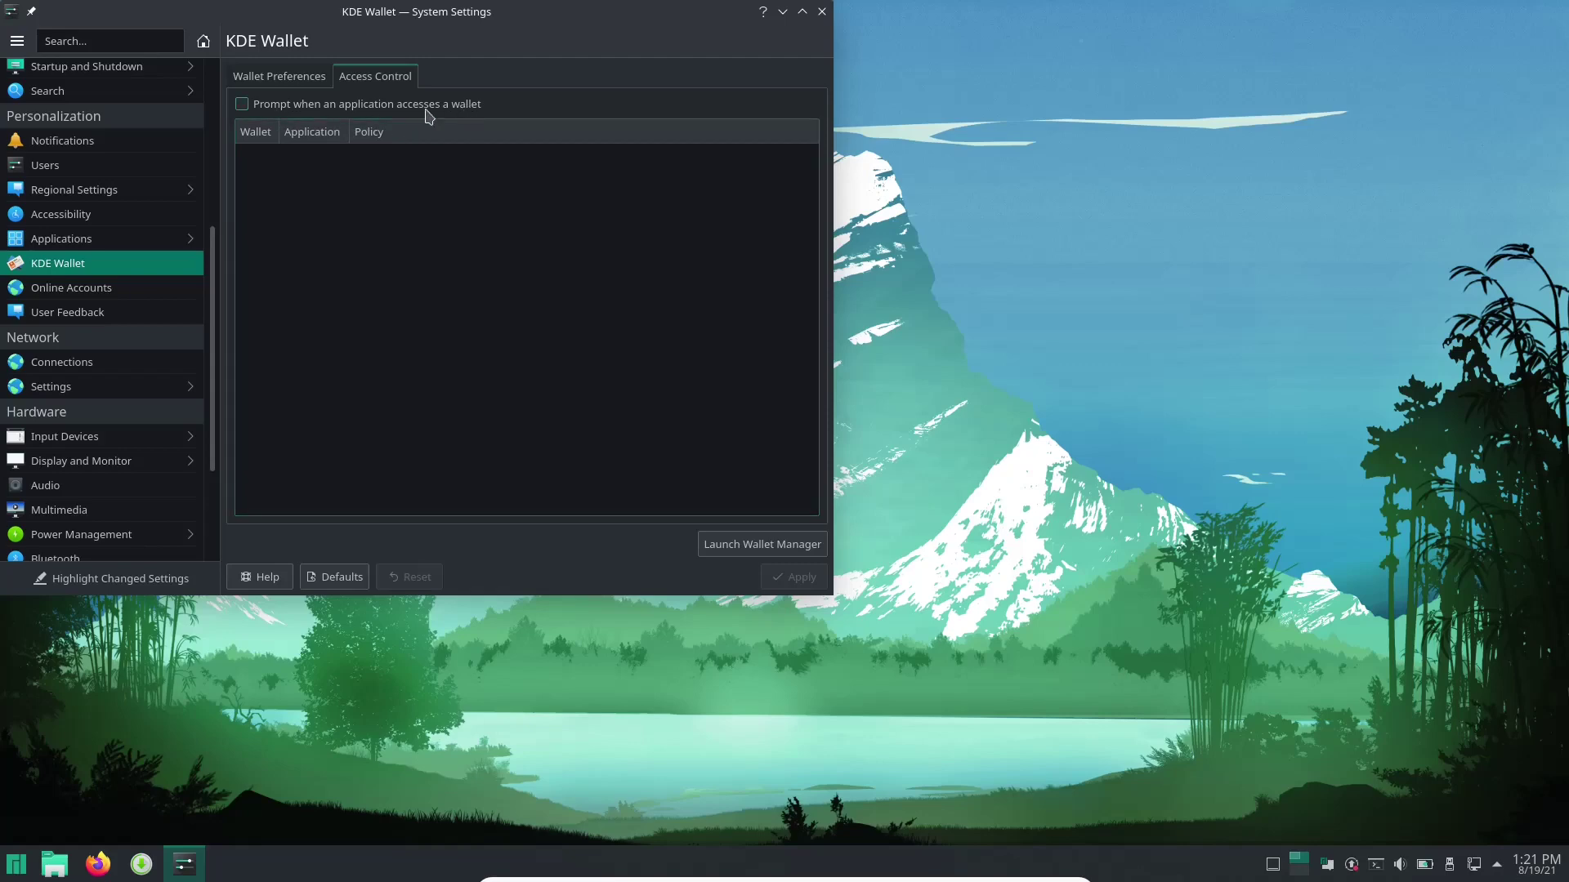
left_click(243, 109)
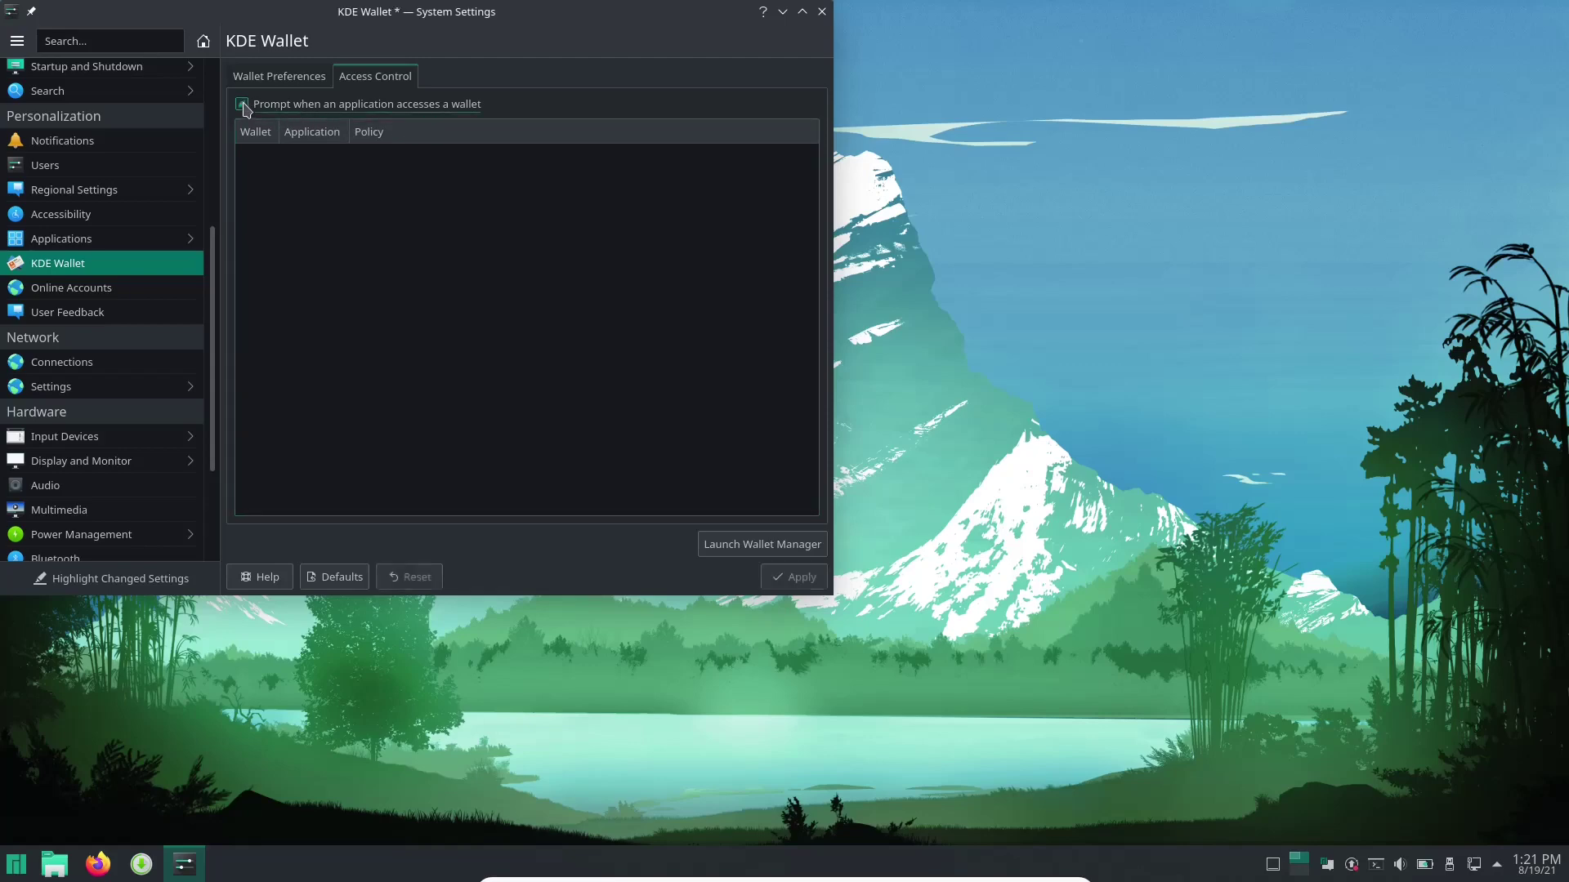
left_click(243, 106)
left_click(118, 293)
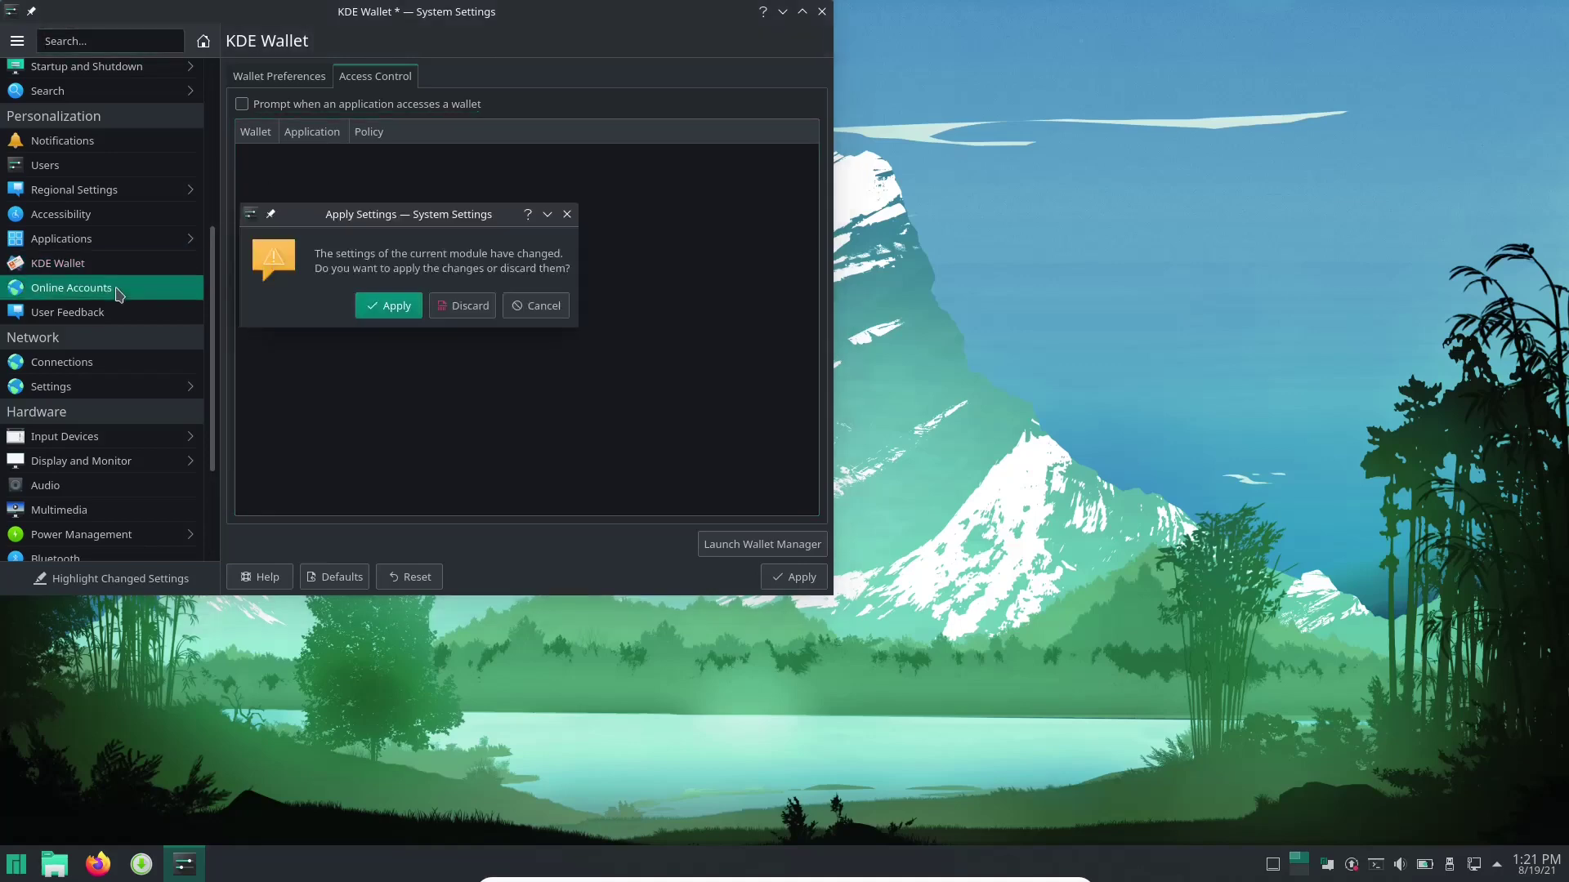
left_click(467, 307)
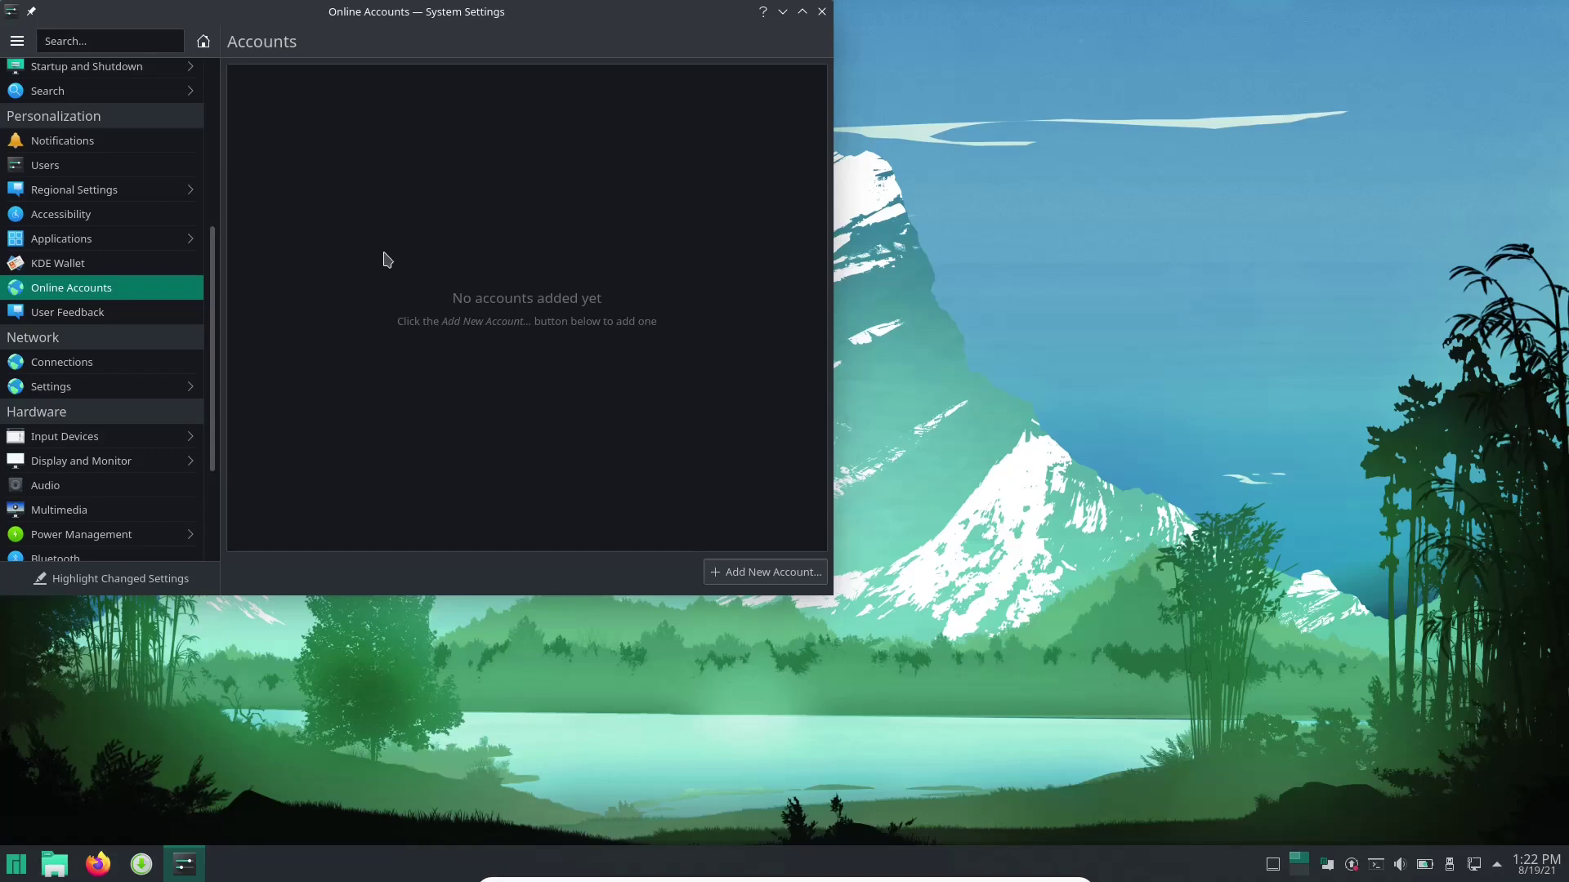
Browse the addable account providers and the User Feedback page, then close System Settings.
left_click(757, 575)
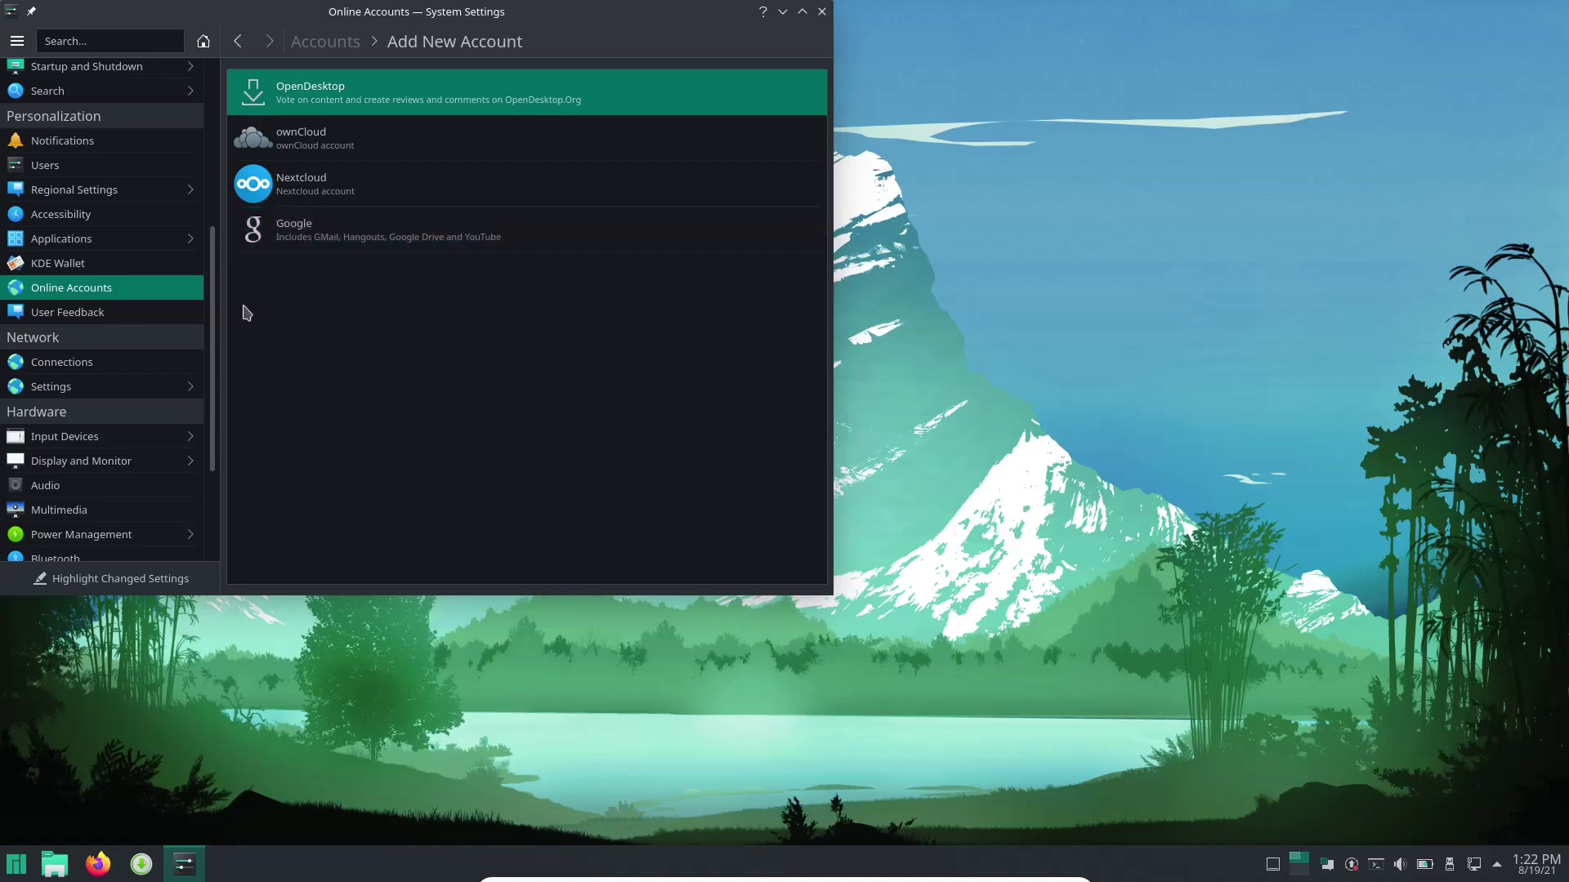
left_click(113, 321)
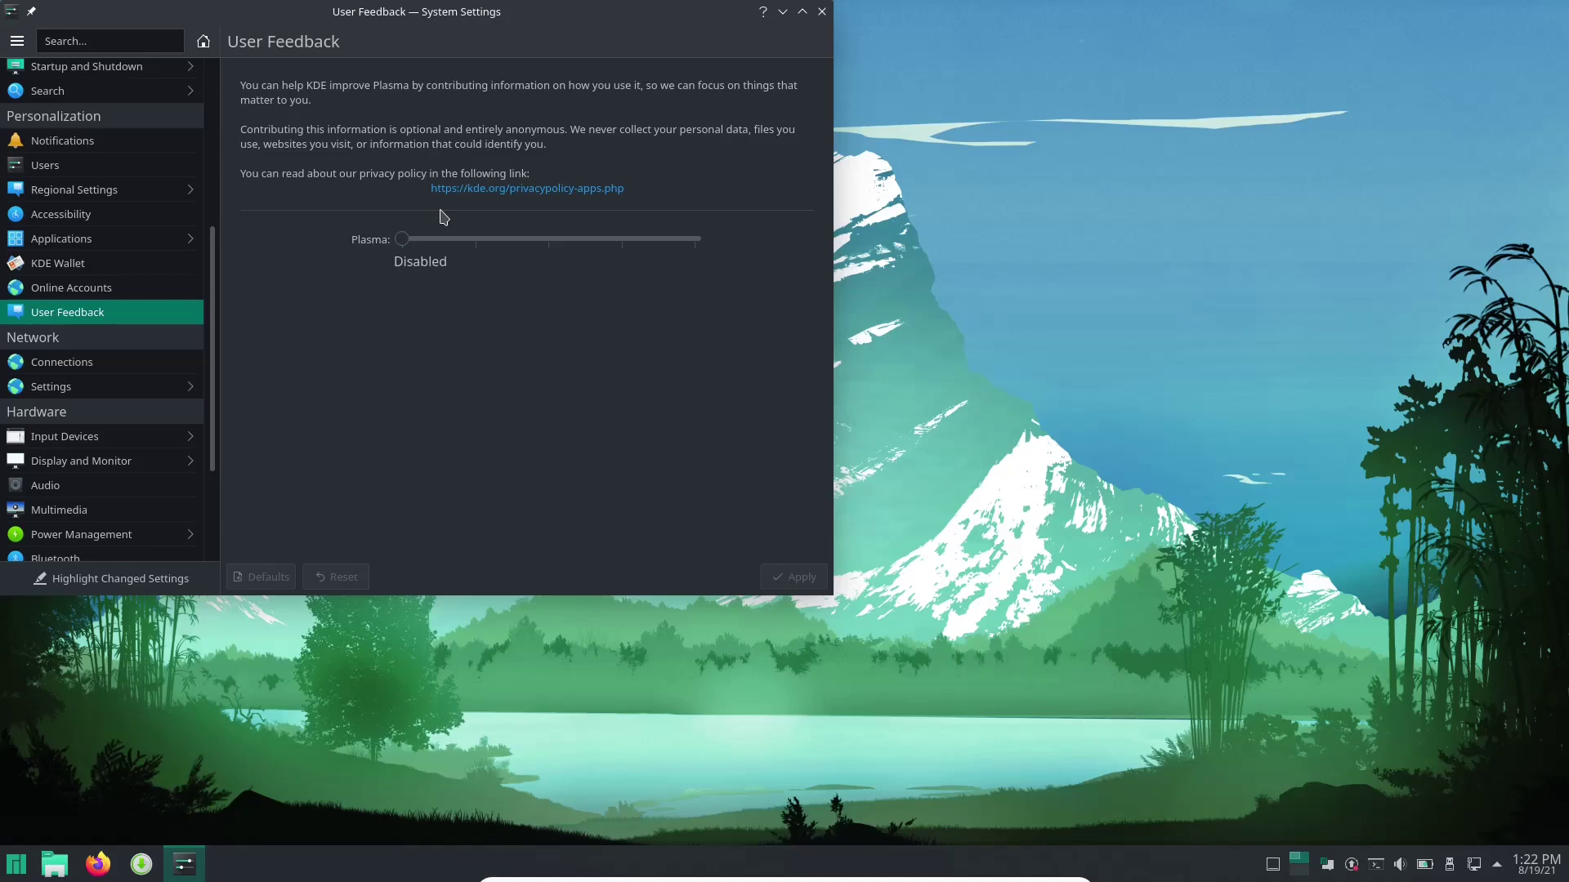
left_click(822, 13)
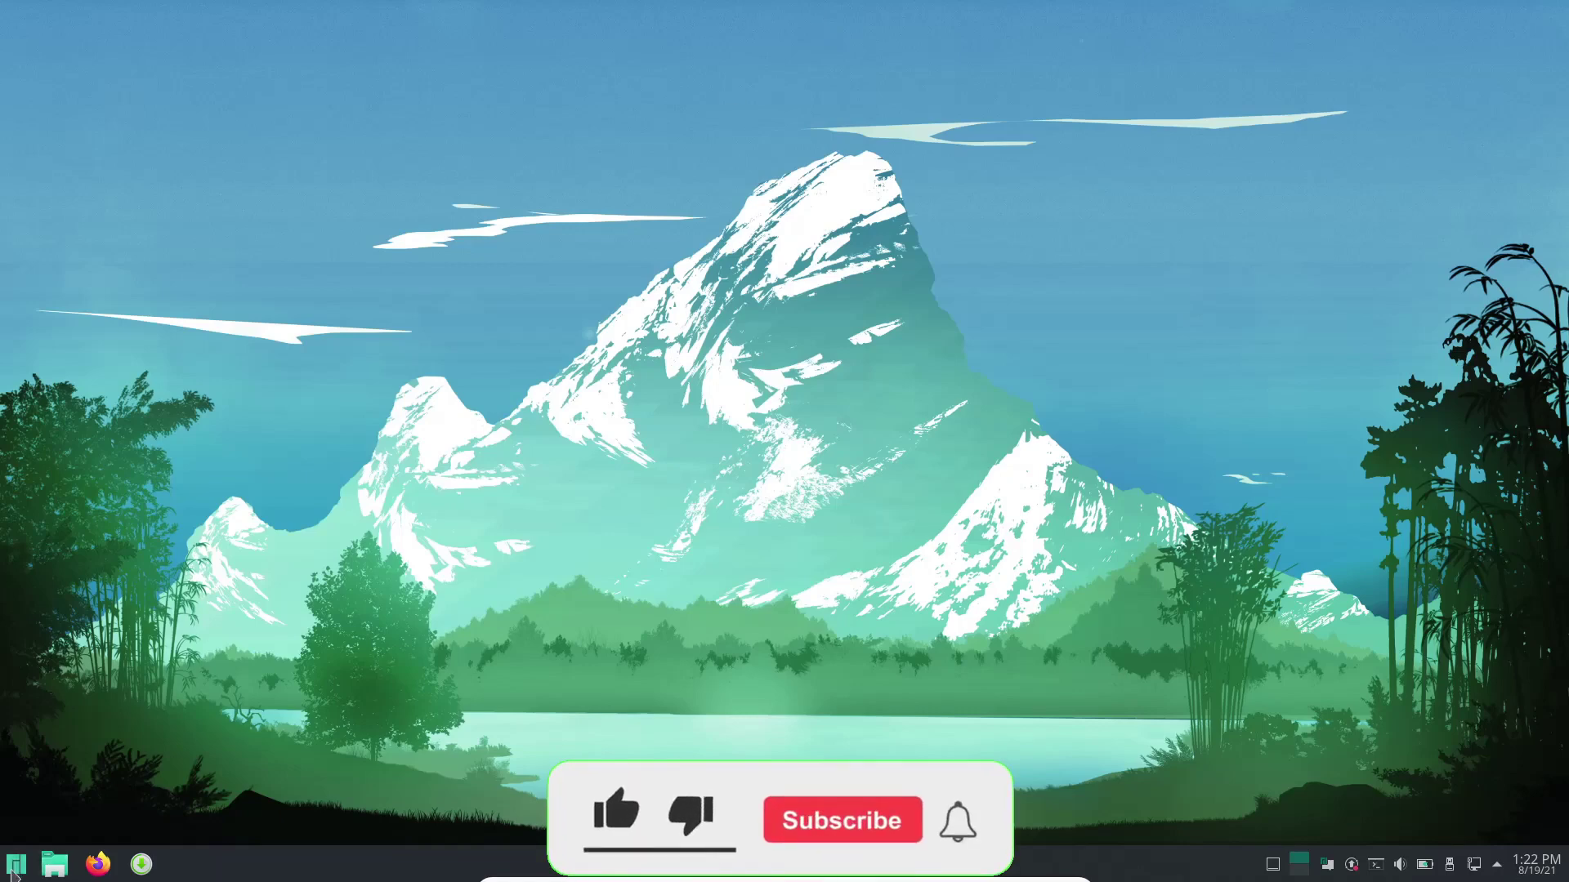
Launch Manjaro Hello, keep Launch at start on, and open the Discover Software website.
left_click(27, 855)
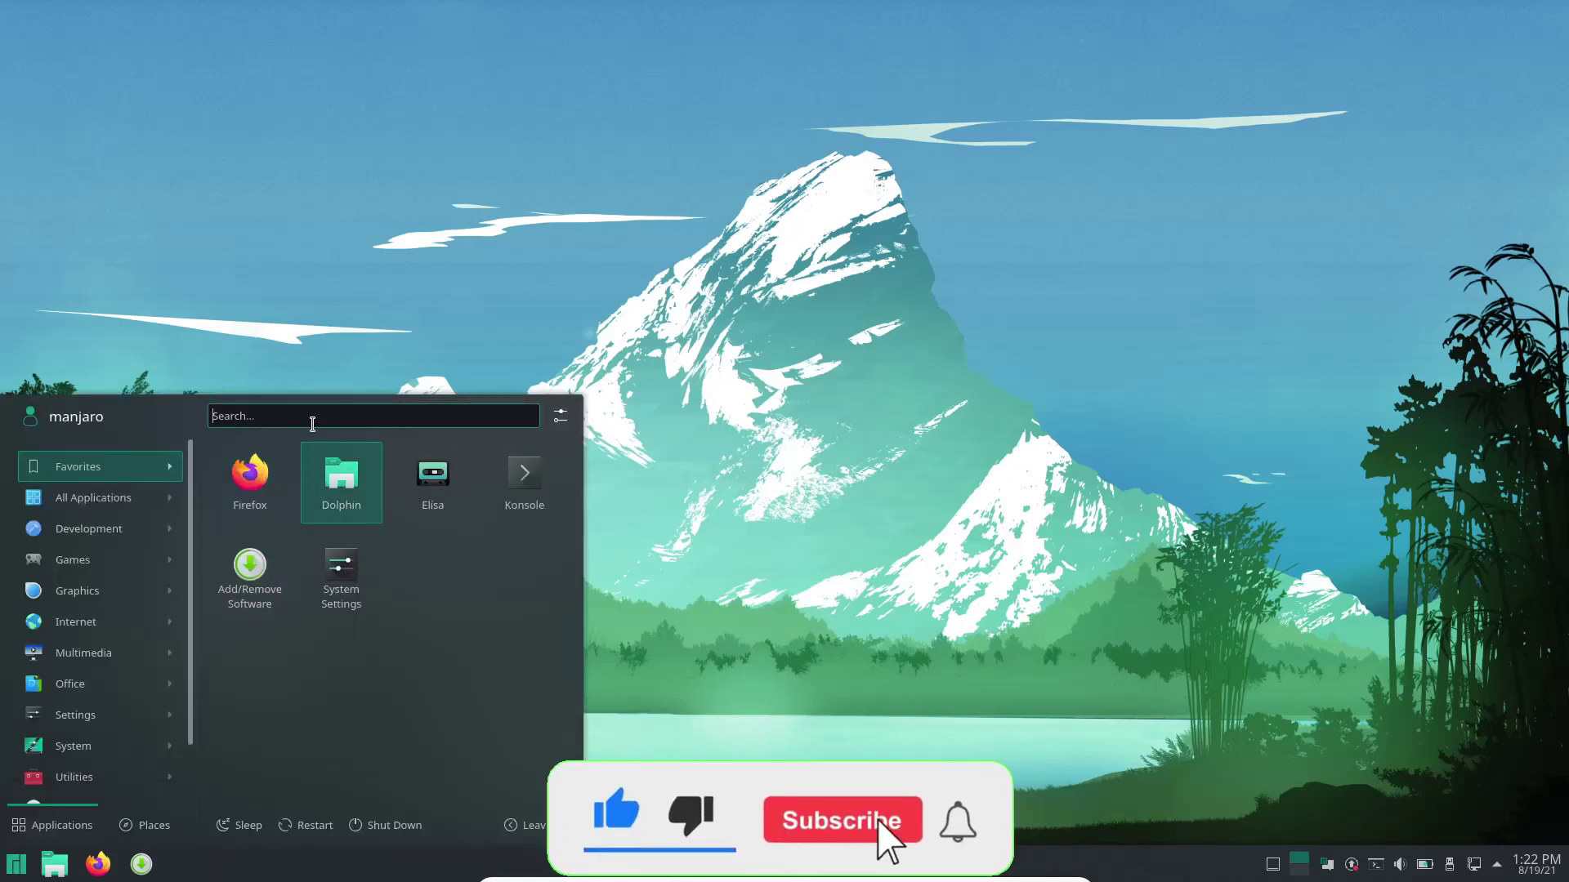
type("manjaro")
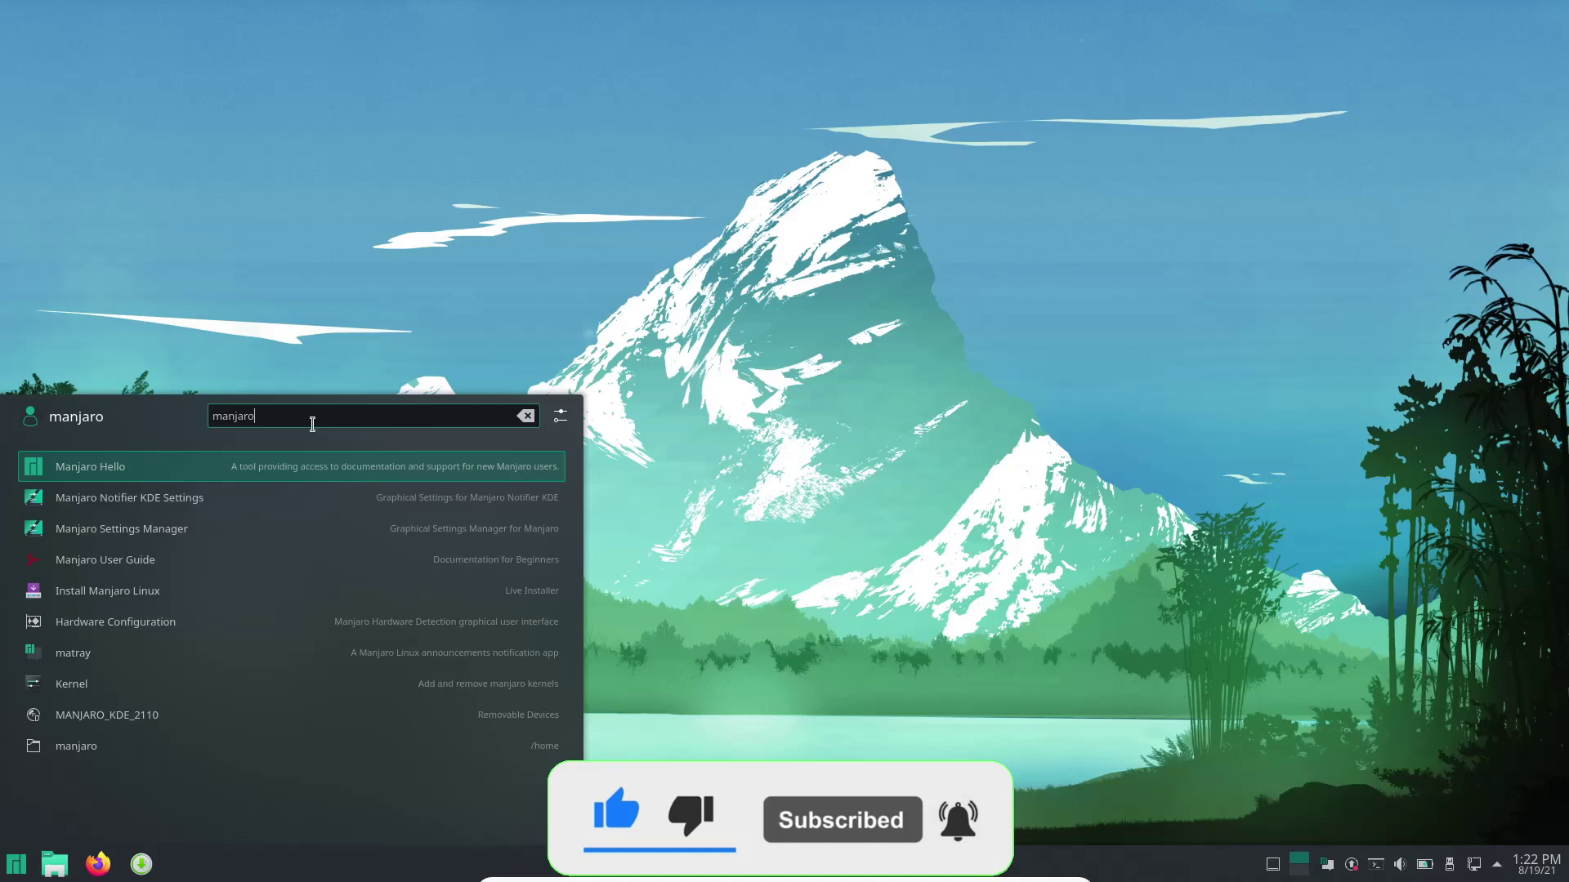
left_click(101, 468)
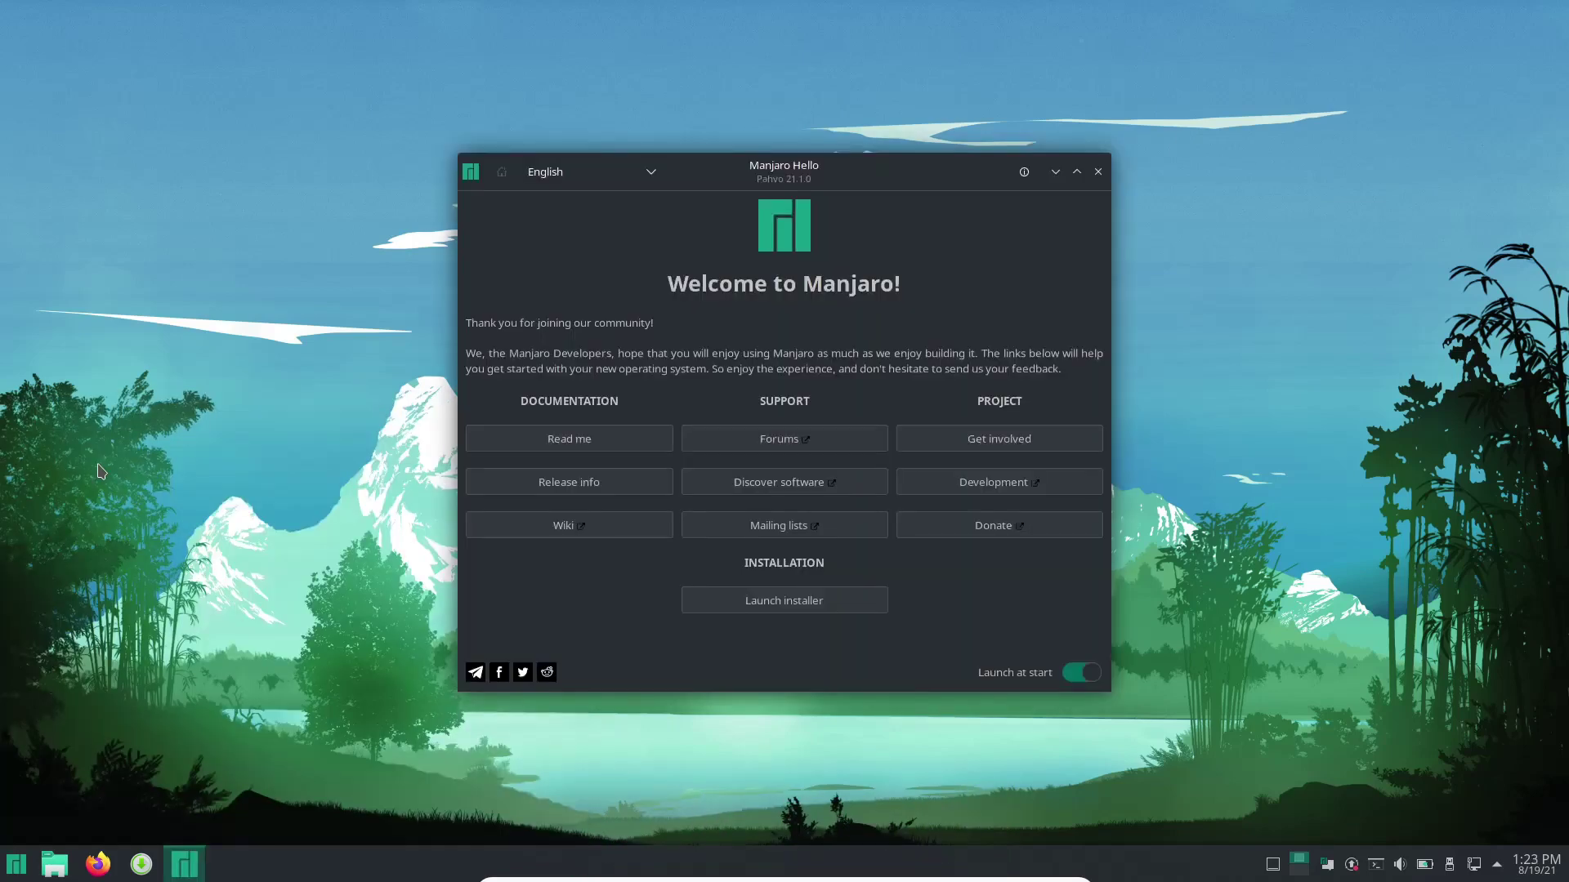
left_click(1077, 675)
left_click(1079, 678)
left_click(784, 434)
left_click(823, 487)
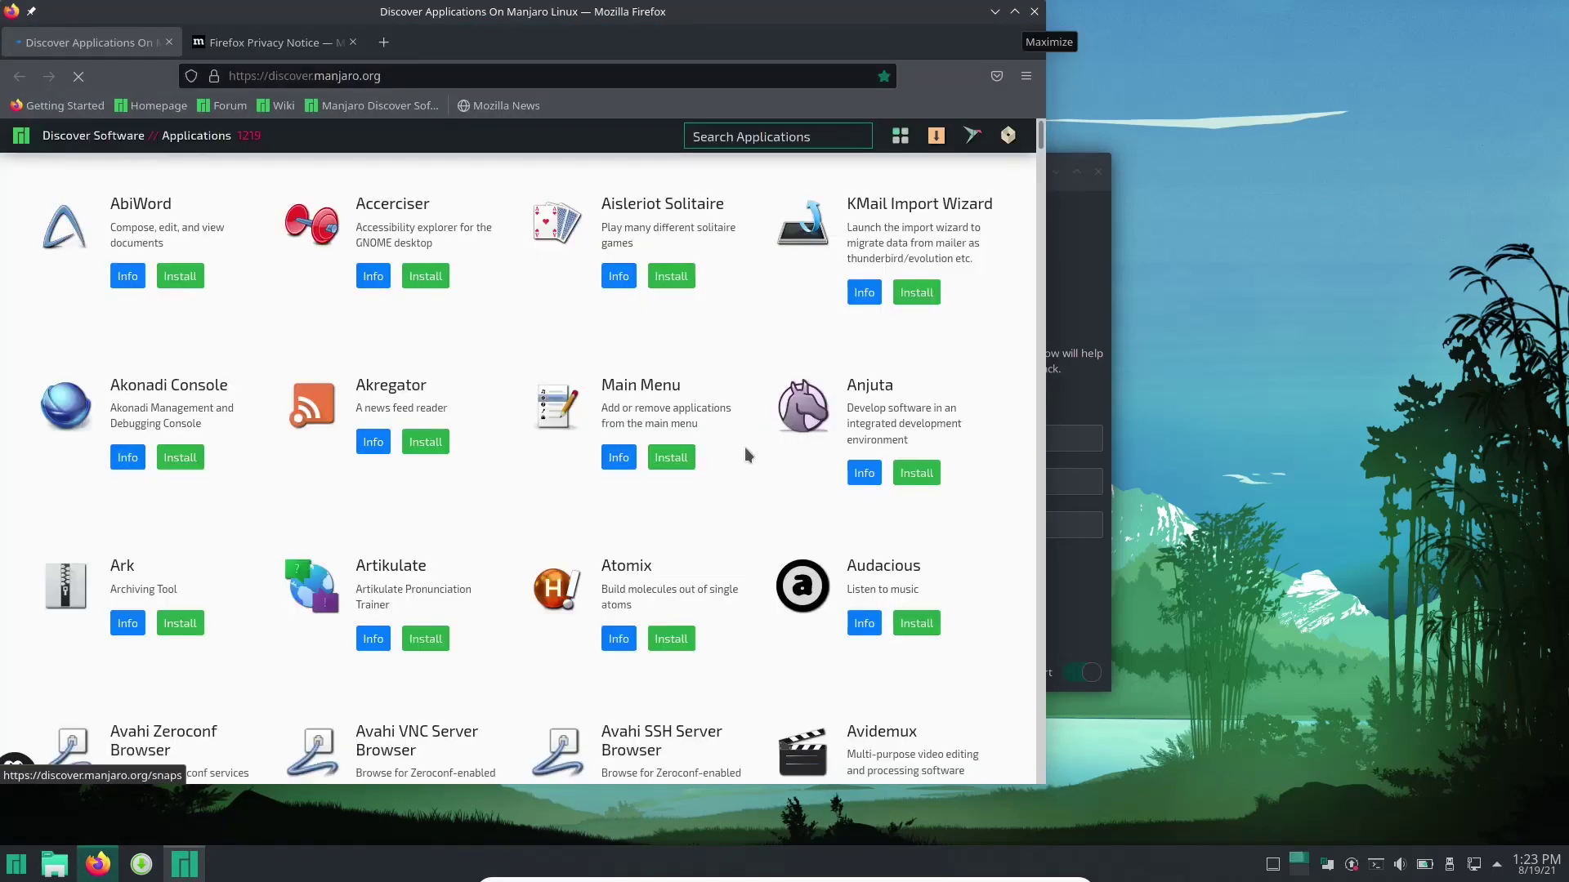
Scroll through the discover.manjaro.org application grid, then quit Firefox, confirming Close tabs.
scroll(740, 440, "down", 15)
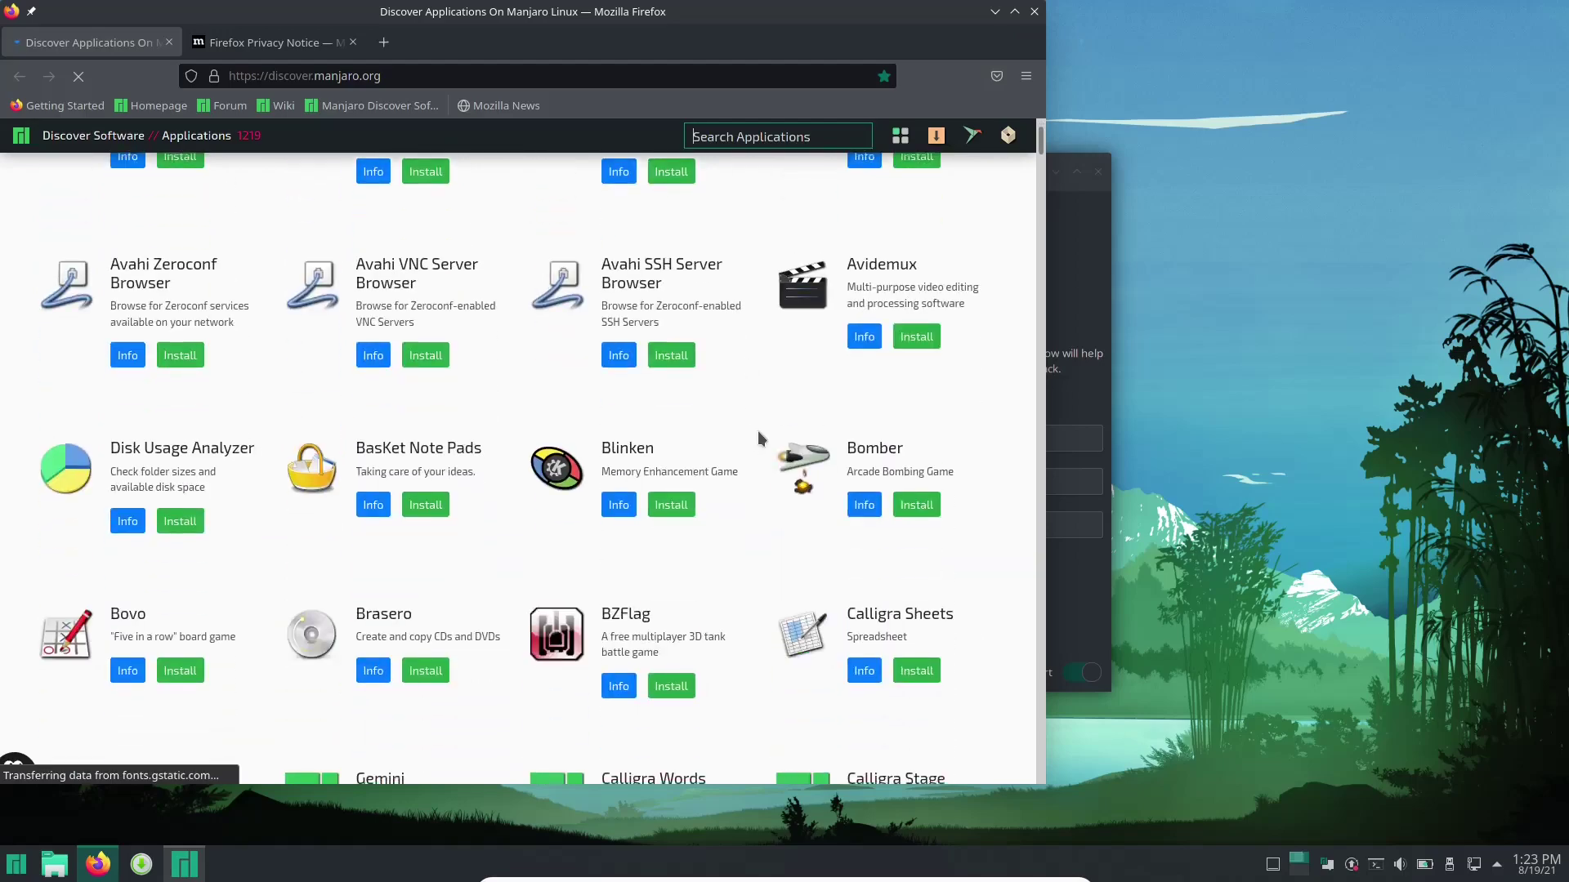
scroll(768, 422, "down", 20)
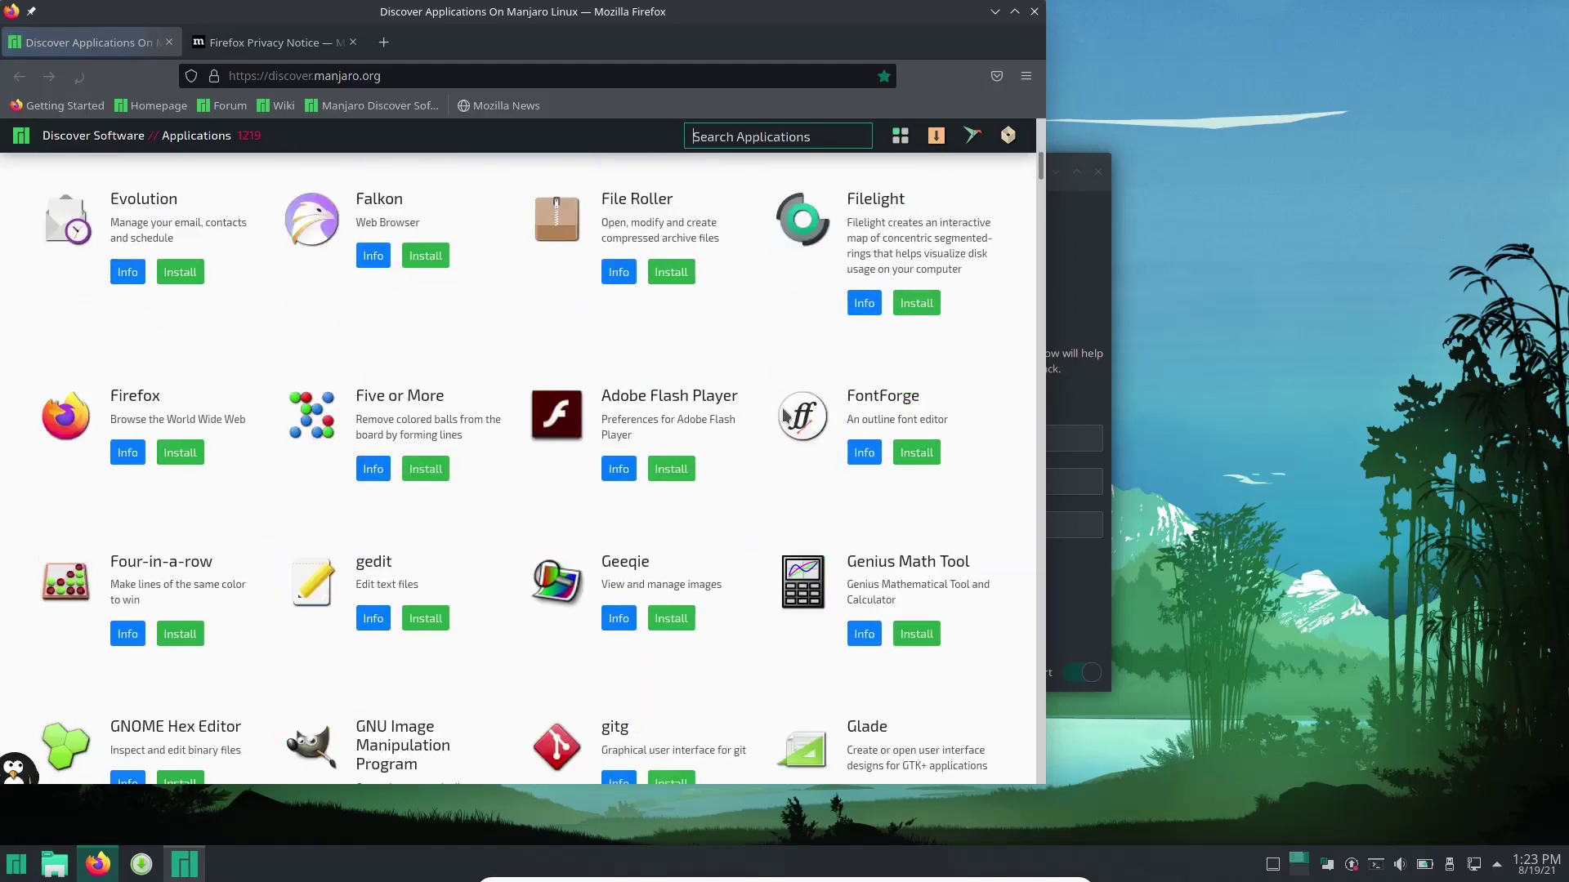
scroll(747, 469, "up", 20)
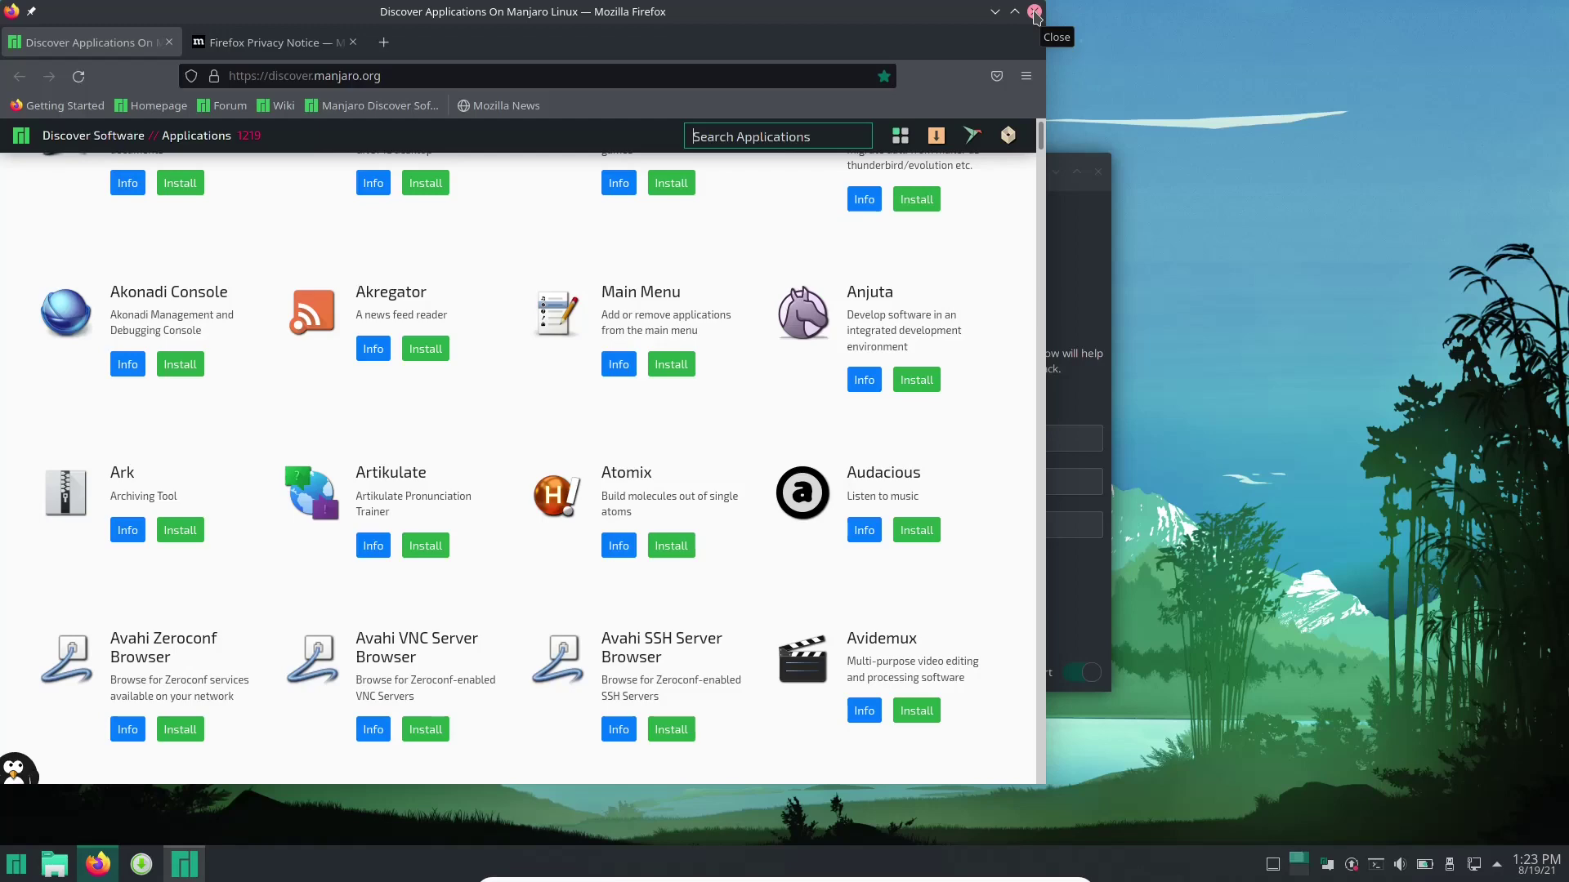
left_click(1033, 14)
left_click(655, 225)
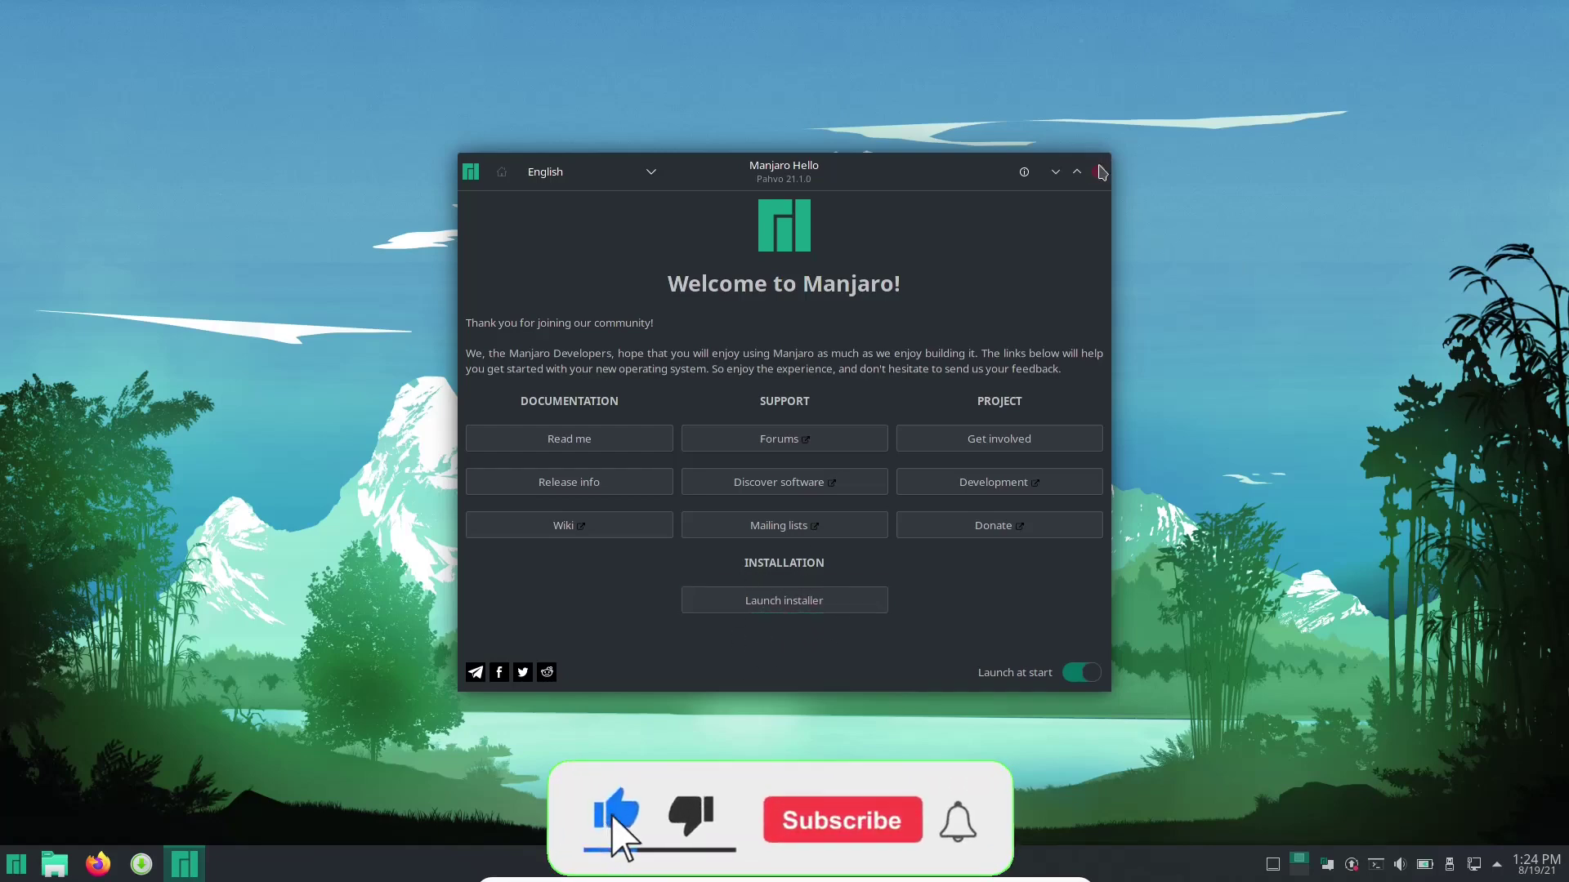
Close the Welcome to Manjaro window from its title bar.
left_click(1098, 171)
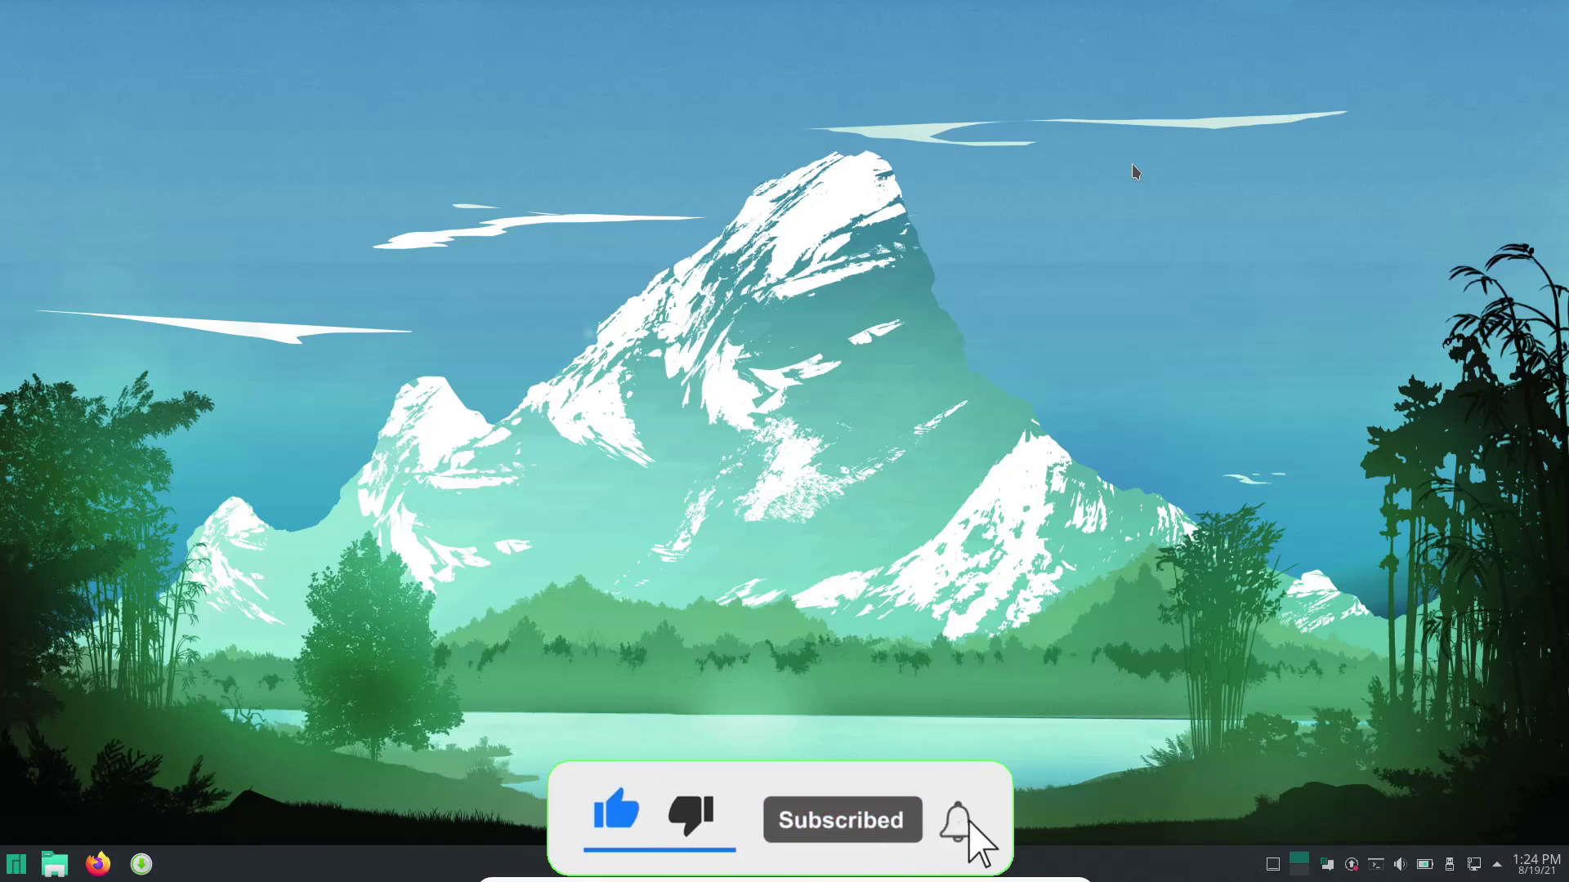